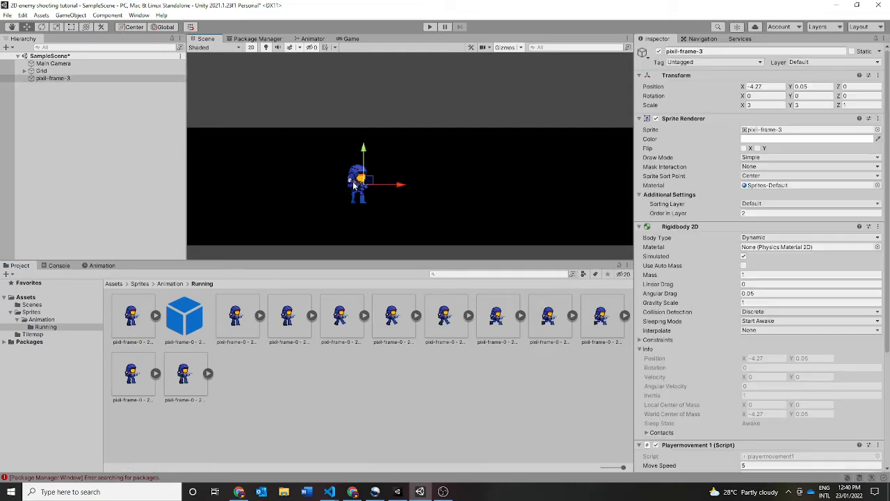
- Review the components attached to the pixil-frame-3 object, down to its Animator
click(153, 236)
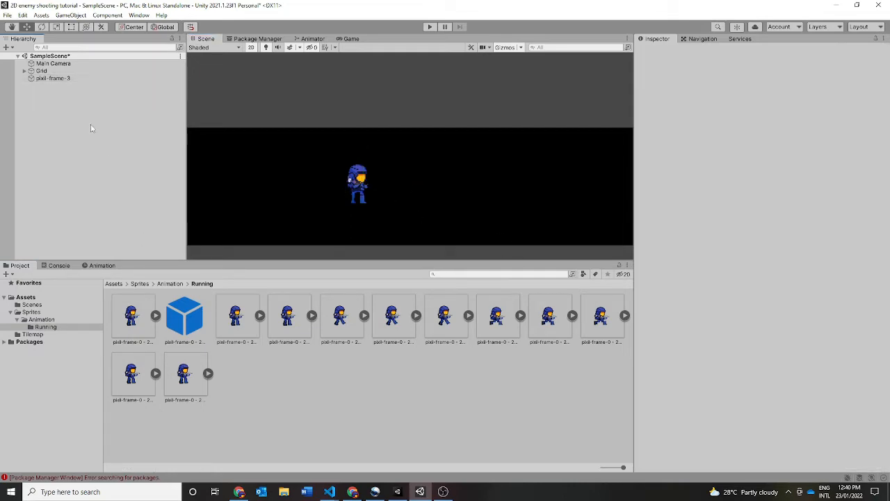
click(53, 78)
scroll(749, 339, down, 8)
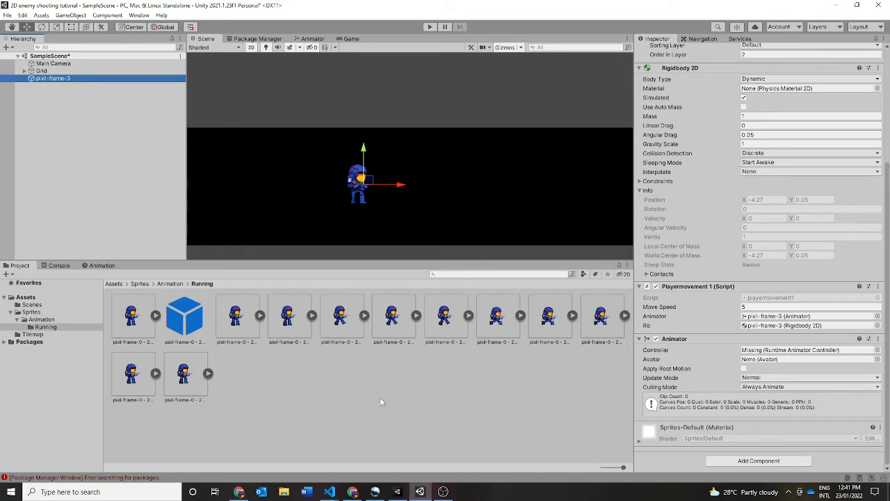
click(340, 424)
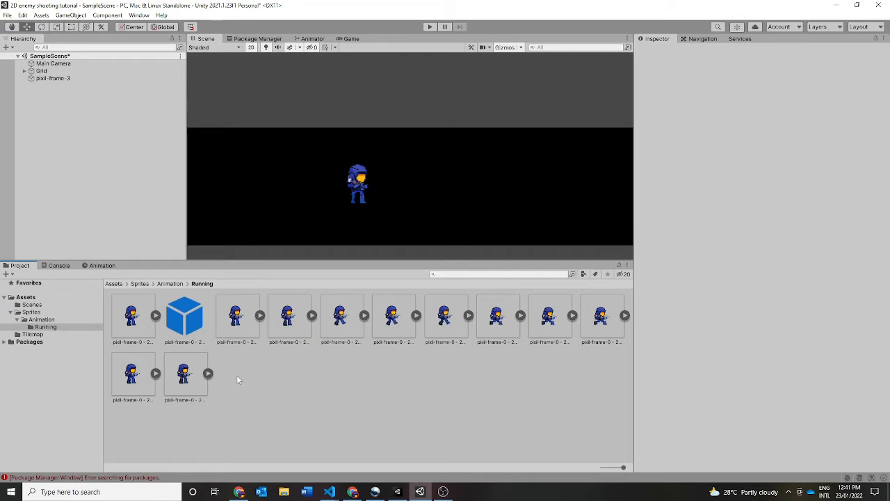
- Select four of the running sprite frames in the Running folder and place them together in the scene as a new animation
click(139, 327)
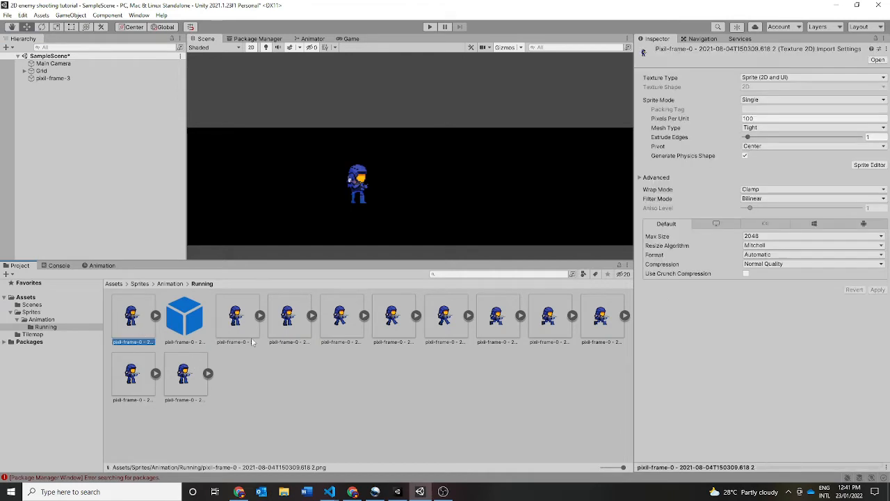
ctrl+click(339, 337)
ctrl+click(490, 332)
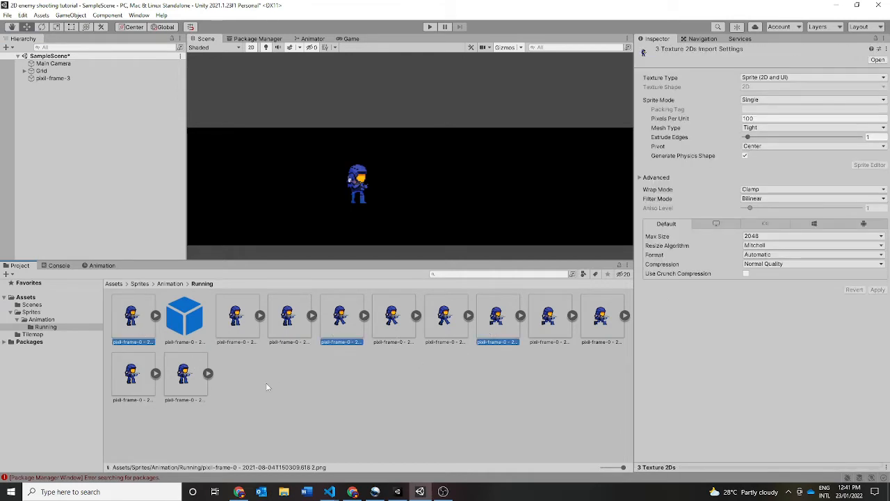
ctrl+click(189, 390)
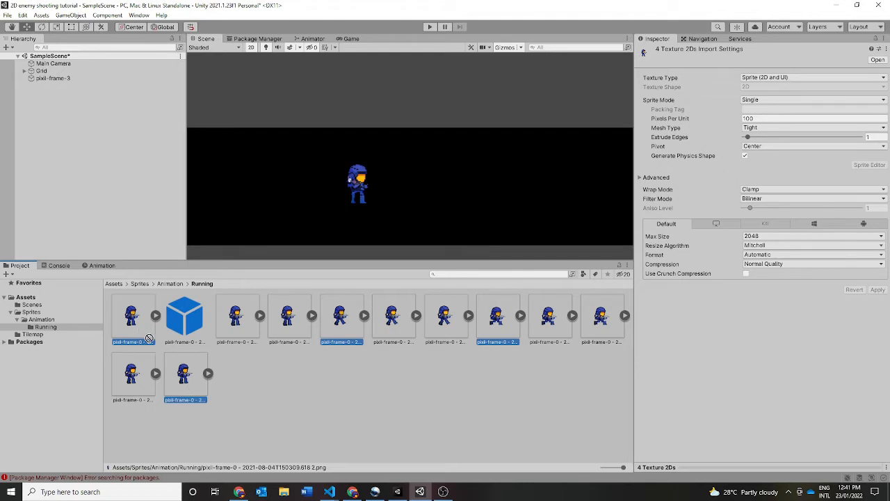
drag(142, 333, 255, 201)
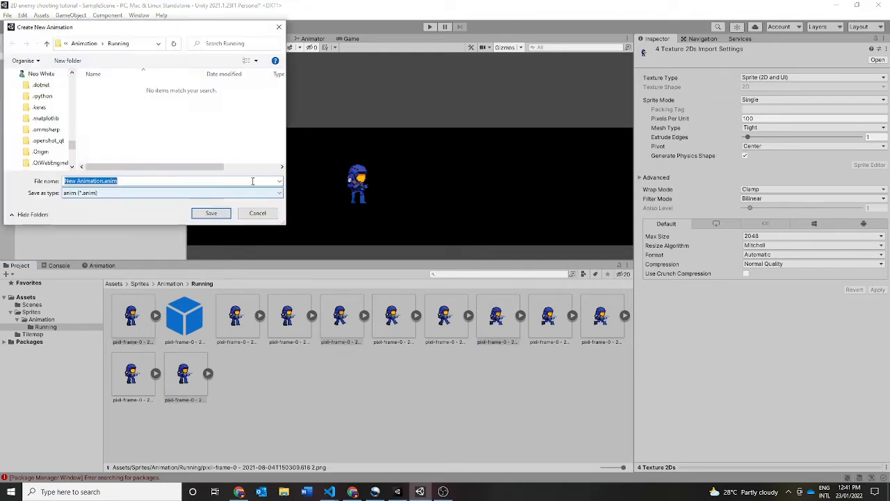
- Name the new animation clip Running and save it in the Running folder
click(104, 181)
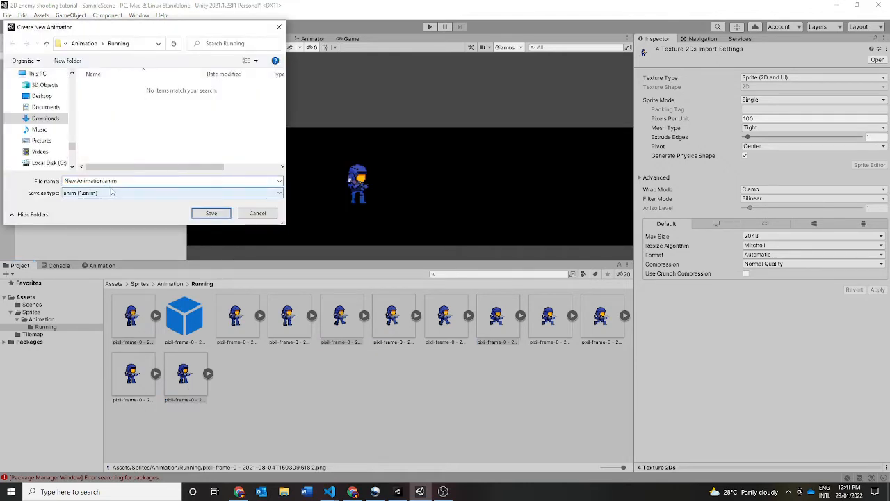
key(BackSpace)
key(BackSpace)
key(BackSpace)
key(BackSpace)
key(BackSpace)
key(BackSpace)
key(BackSpace)
key(BackSpace)
key(BackSpace)
key(BackSpace)
key(BackSpace)
key(BackSpace)
key(BackSpace)
text(Running)
click(208, 212)
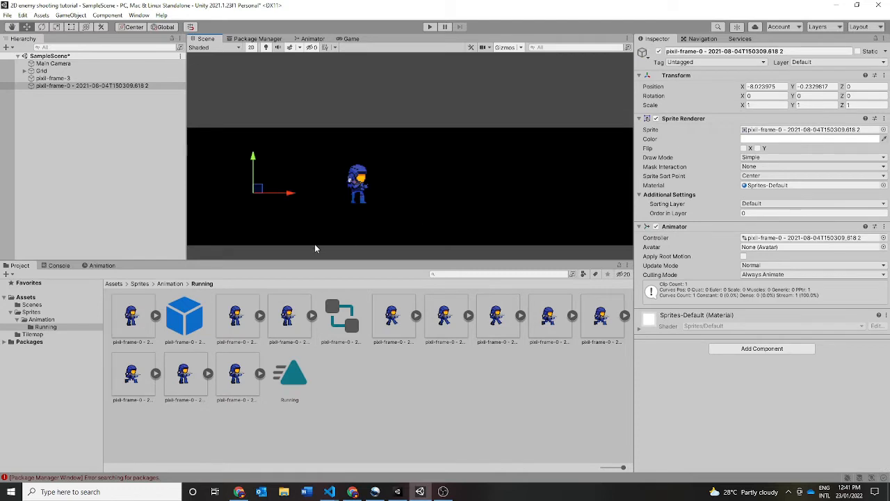
- Shift the new running sprite slightly, set its Order in Layer to 2, and set its X and Y scale to 3
drag(261, 189, 280, 186)
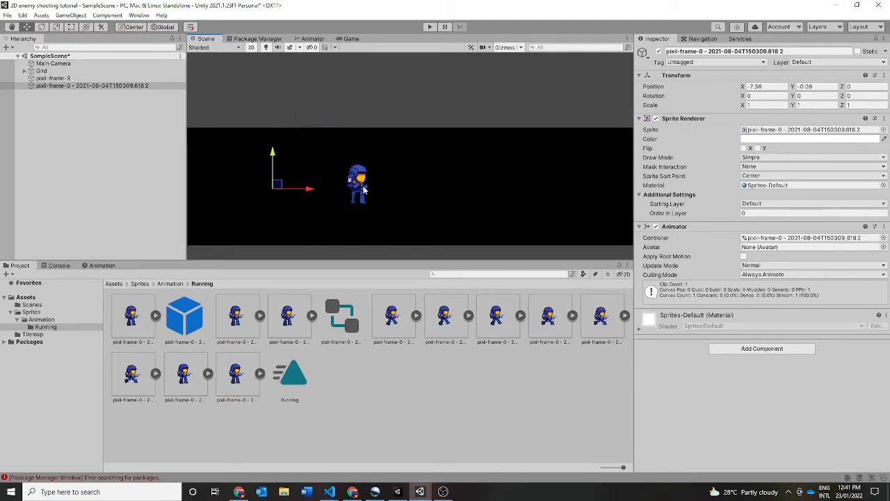
click(755, 212)
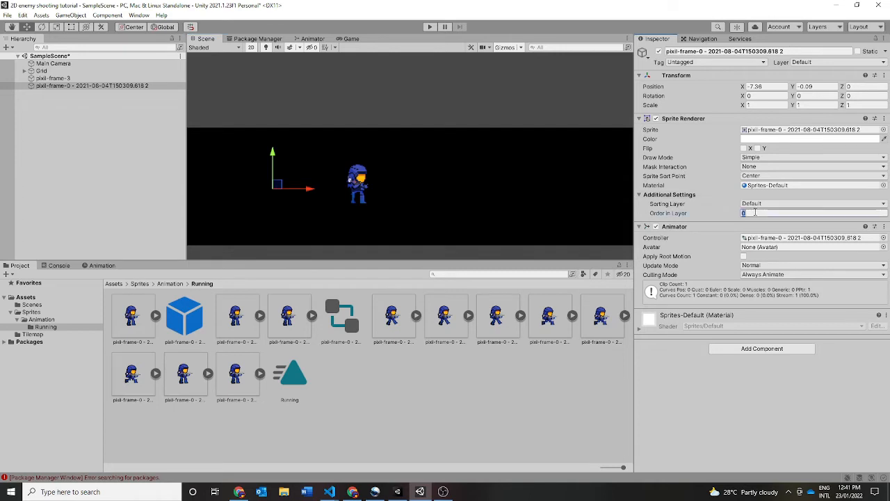
text(2)
click(759, 105)
text(3)
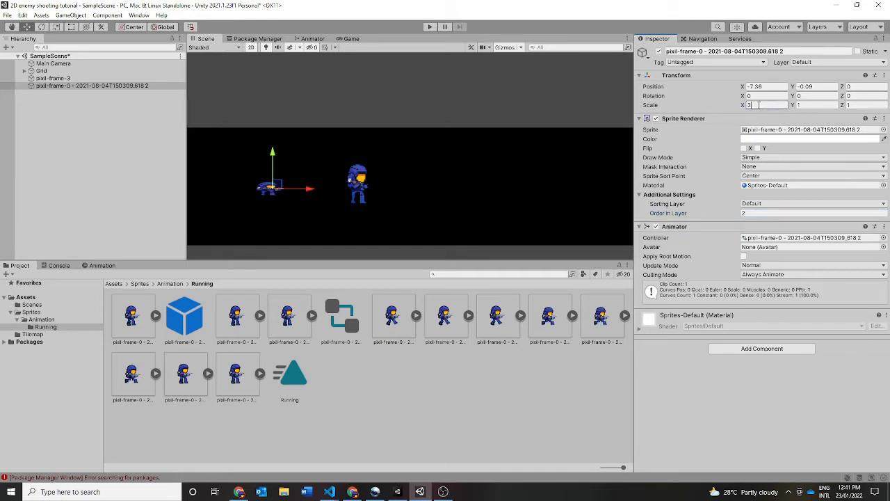
key(Tab)
text(3)
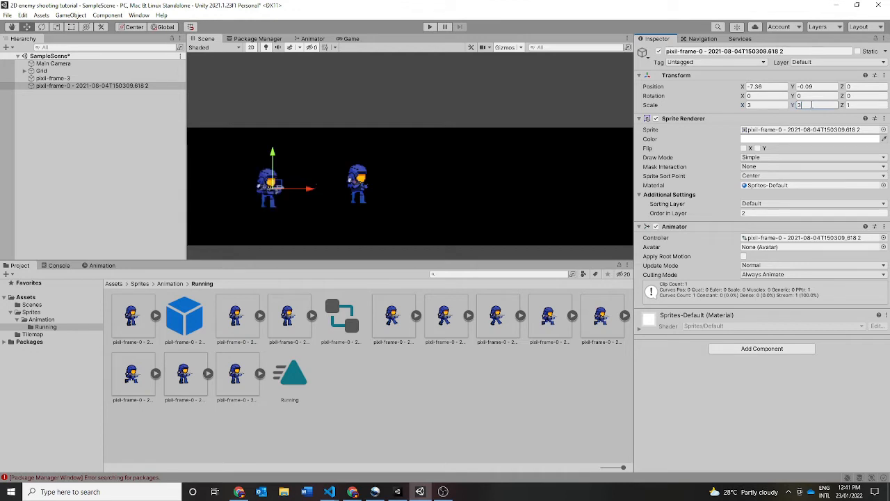
click(767, 385)
- Play-test the running animation and move its sprite beside the existing soldier, to about X -5.86, Y 0.2
drag(280, 185, 310, 178)
click(430, 26)
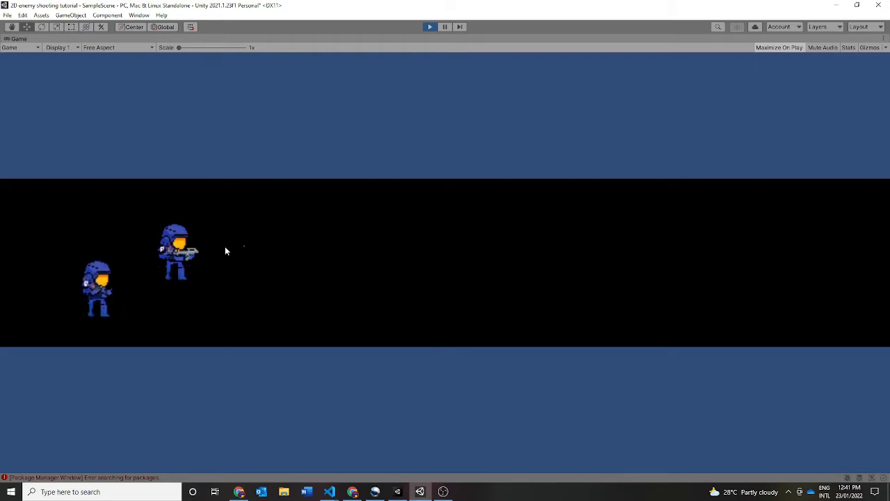
click(427, 27)
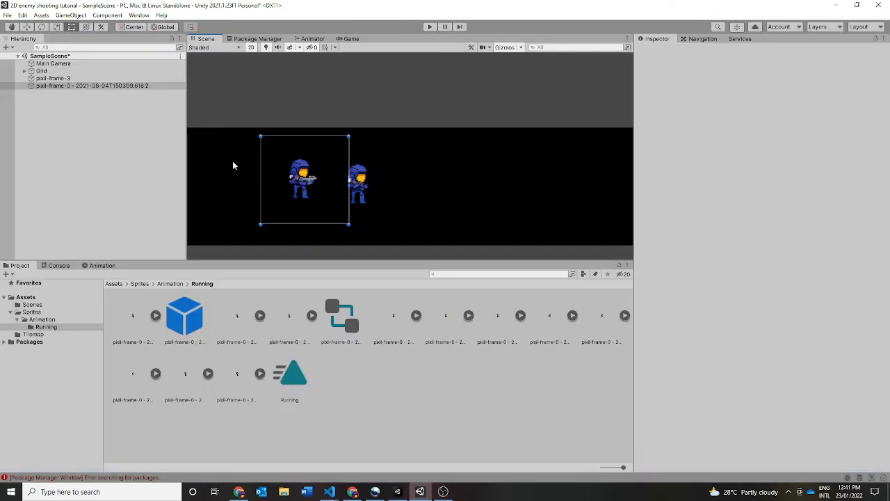
drag(302, 178, 313, 176)
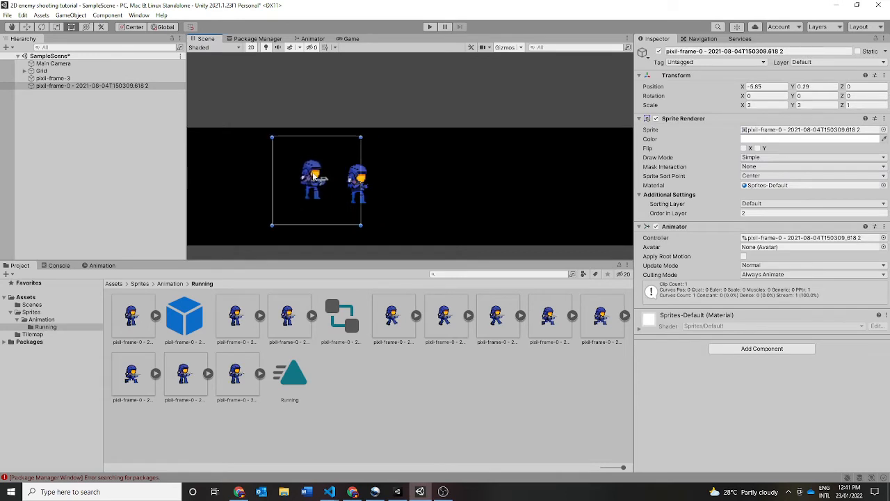
click(396, 186)
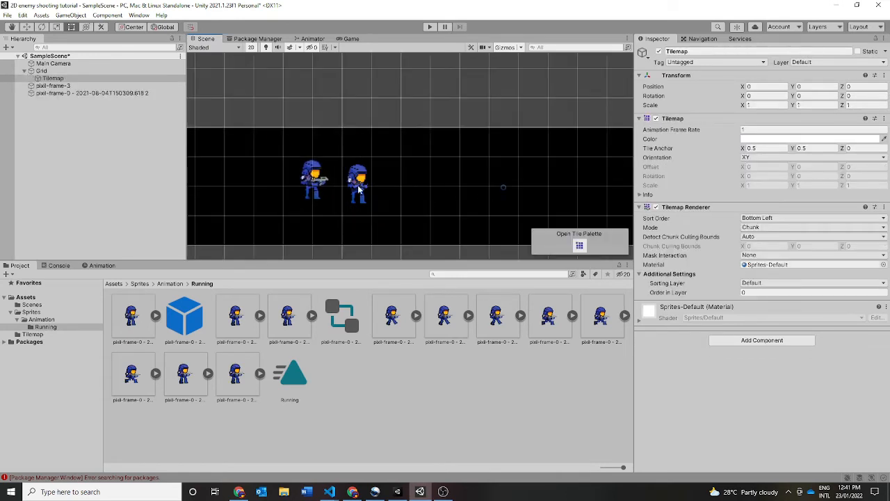
click(359, 189)
click(340, 320)
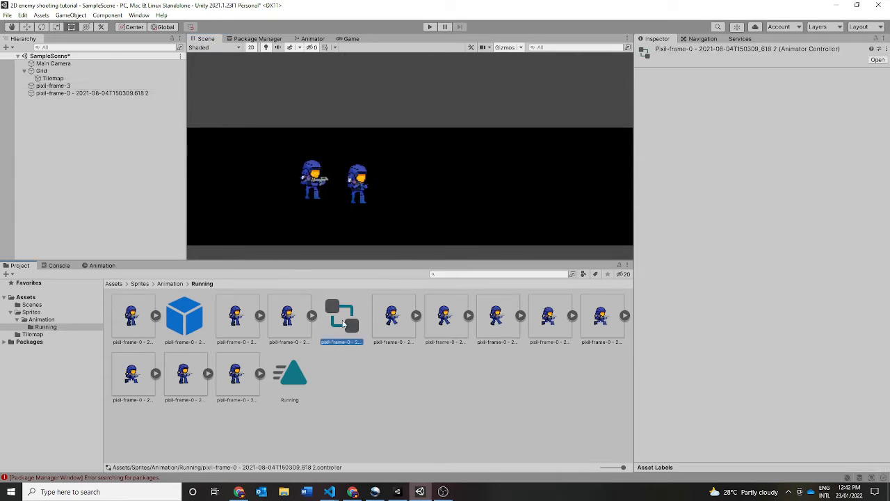
right_click(342, 324)
key(Escape)
click(108, 93)
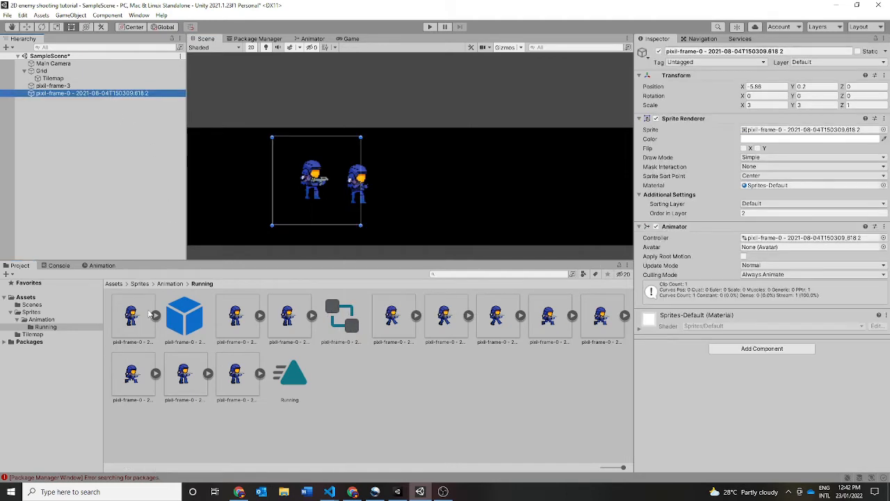
- Place two standing sprite frames together in the scene as a new animation and save the clip as Idle.anim
click(146, 334)
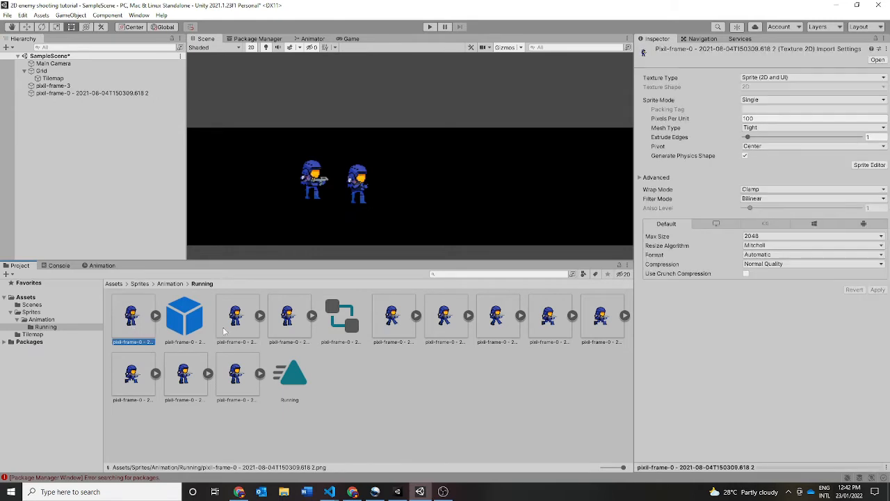
ctrl+click(232, 333)
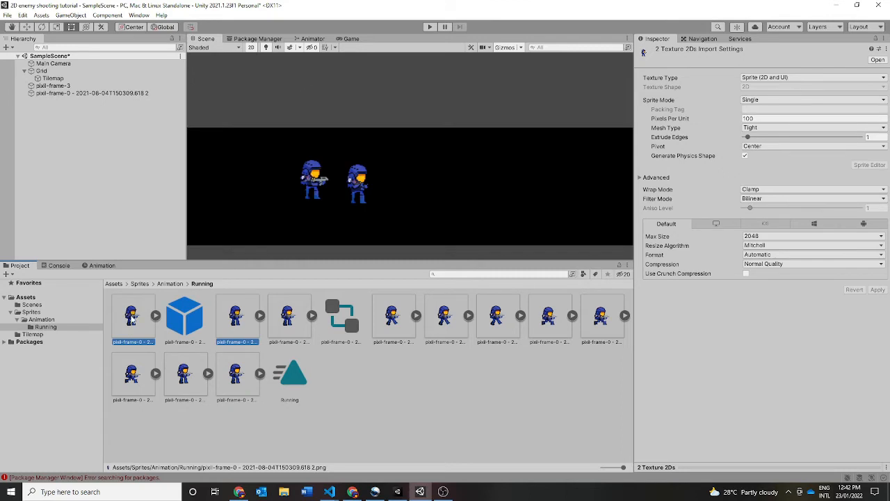
drag(132, 316, 272, 197)
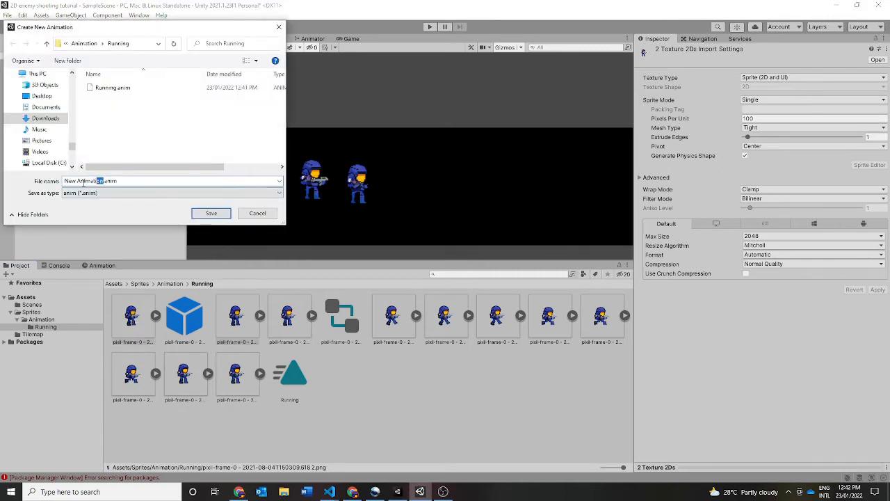
text(d)
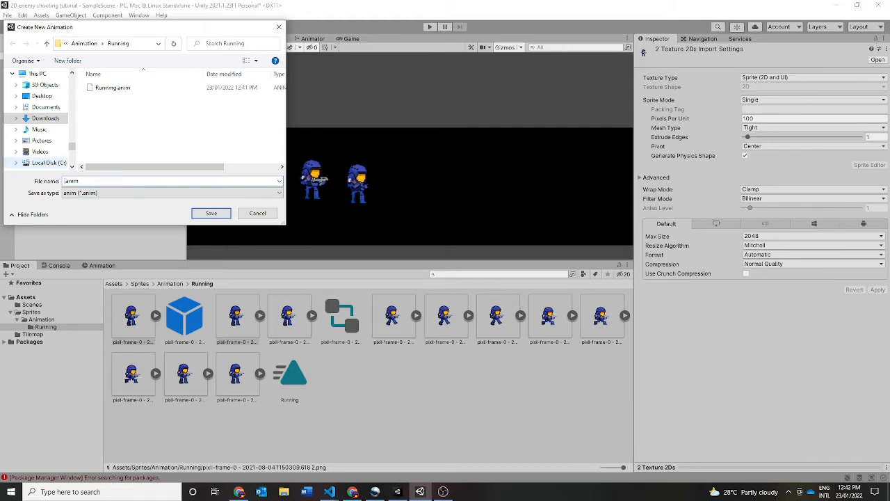
text(dle)
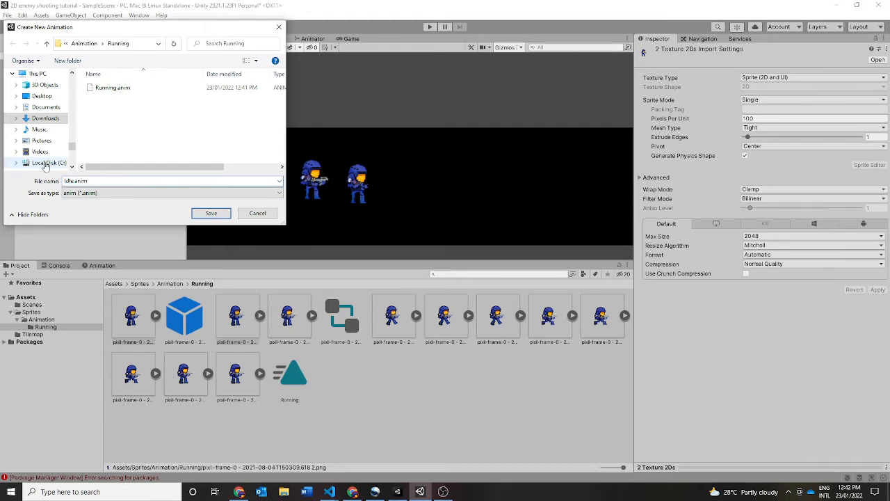
click(210, 214)
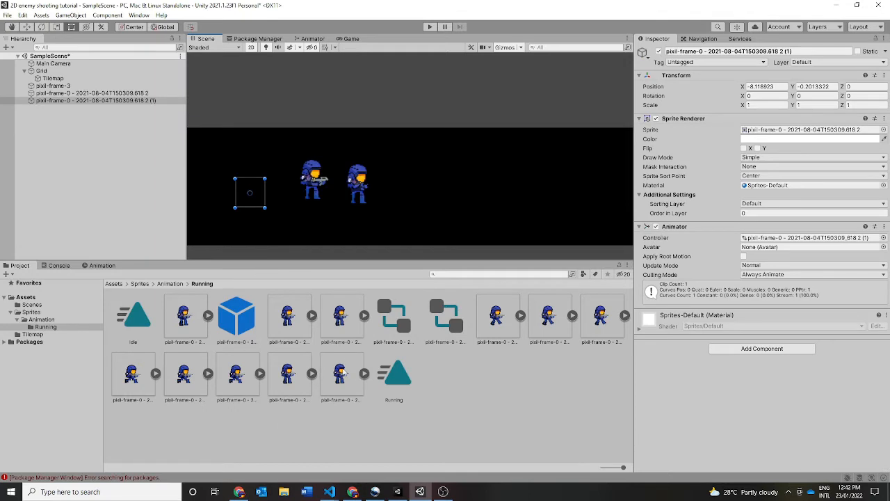
- Look over the Idle and Running animation clips in the Running folder
click(149, 323)
click(386, 386)
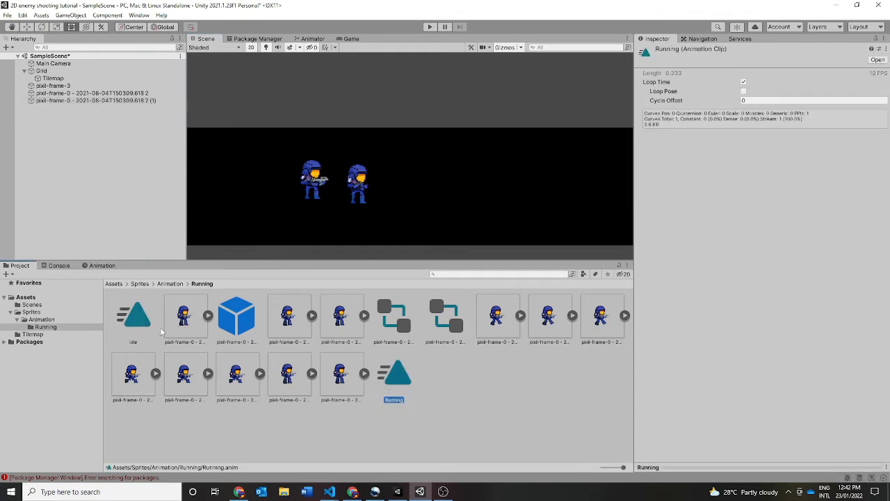
click(142, 324)
- Set the idle sprite's X and Y scale to 3
click(91, 102)
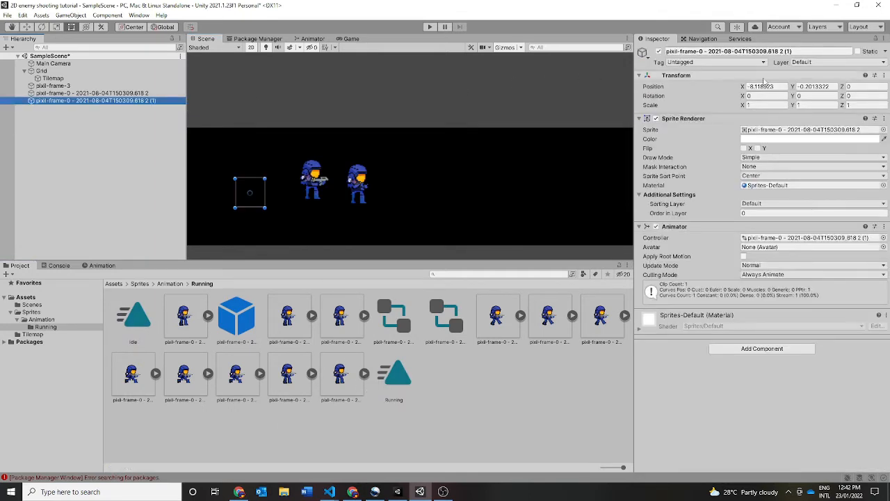
click(767, 105)
text(3)
click(817, 105)
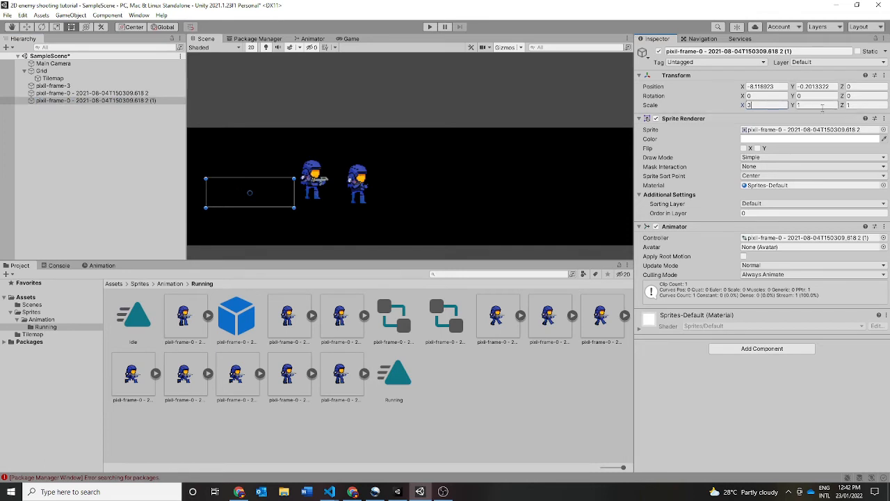
text(3)
- Set the idle sprite's Order in Layer to 2 and move it beside the other soldiers, to about X -7.22, Y 0.15
click(772, 213)
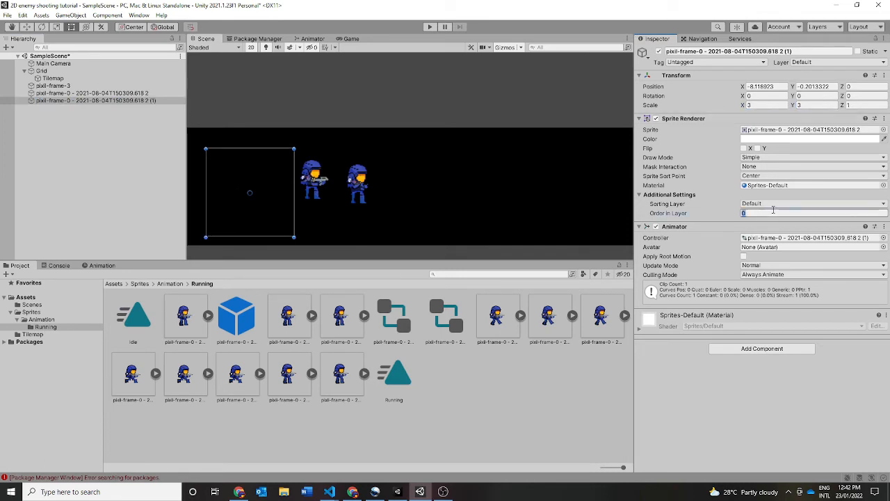
text(1)
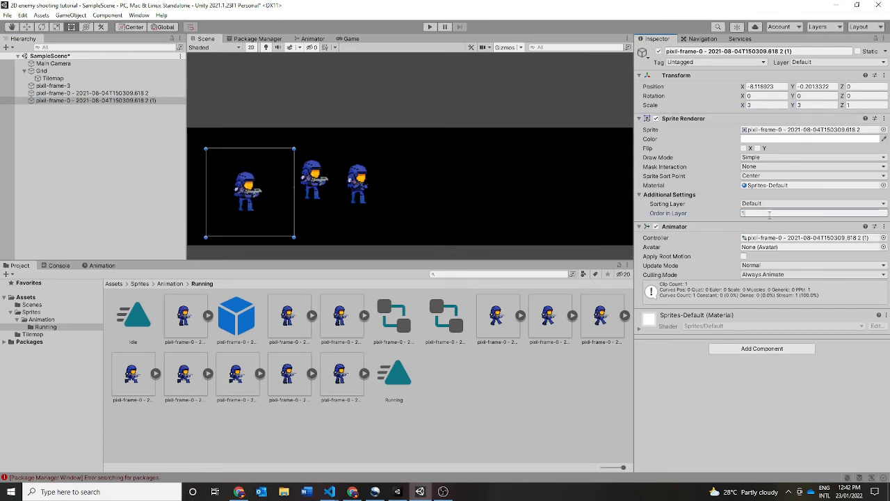
key(BackSpace)
text(2)
key(Return)
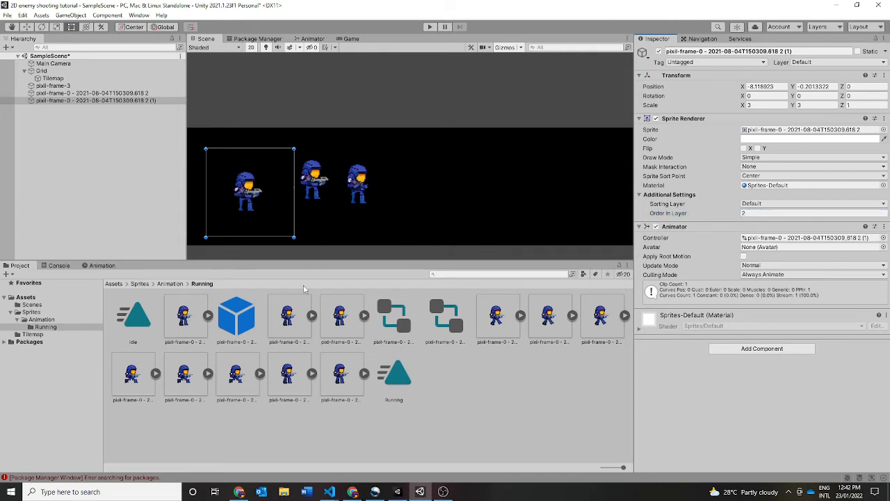
drag(243, 199, 270, 190)
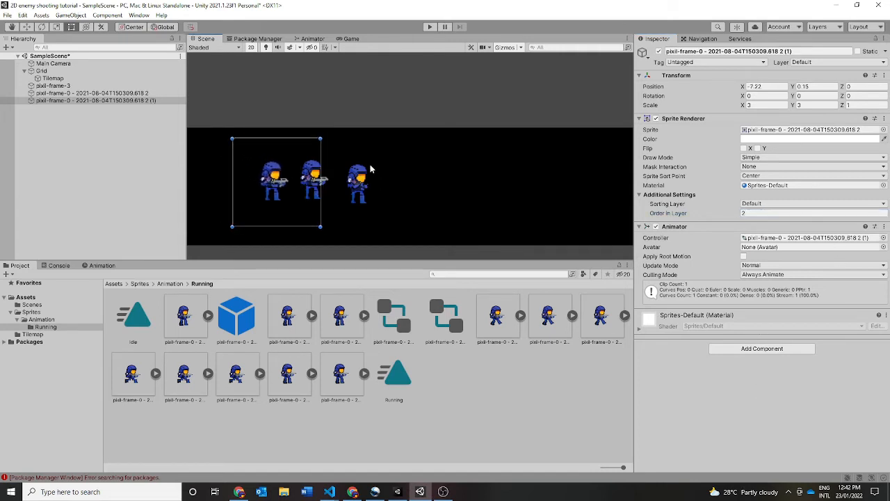
- Open the idle sprite's animator controller, the one ending in (1), to show its state graph
click(146, 114)
click(138, 93)
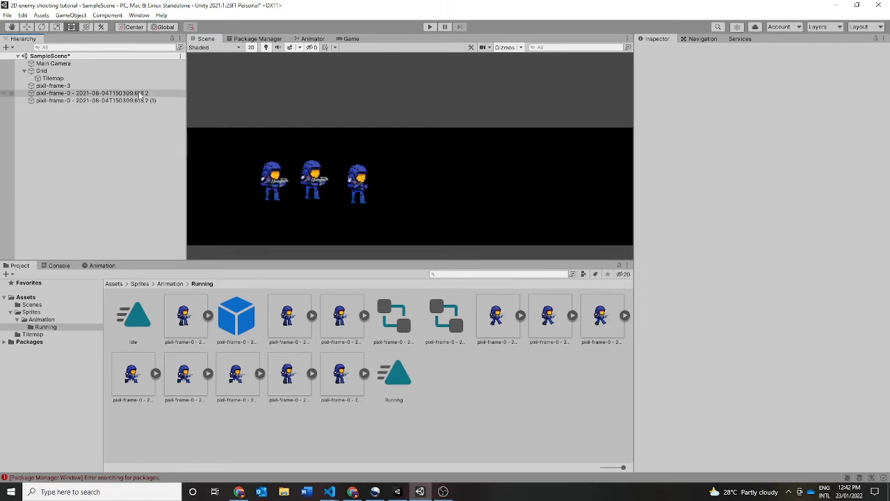
click(396, 337)
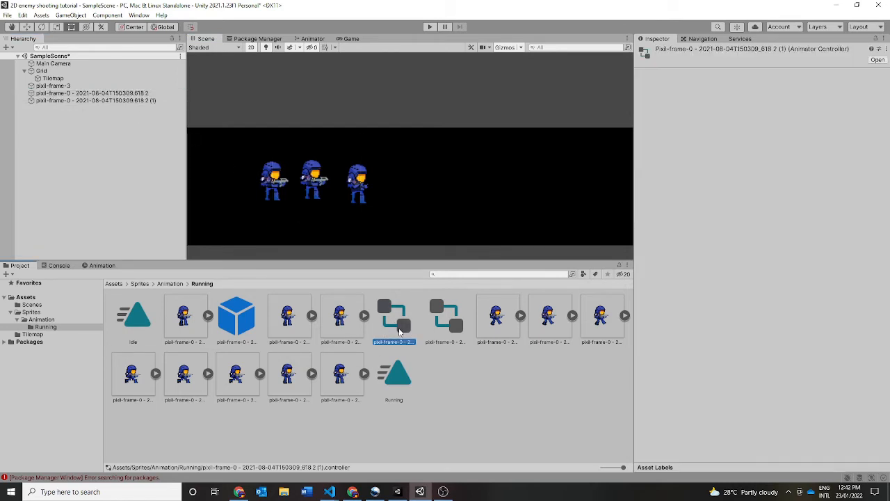
double_click(391, 329)
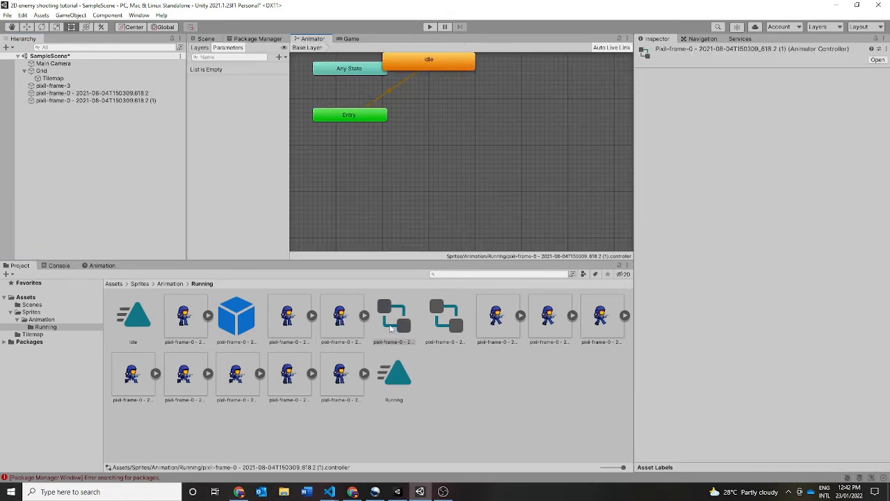
- Add the Running animation clip to the state graph as a new state near Idle
scroll(374, 137, down, 3)
scroll(379, 134, up, 2)
drag(343, 132, 418, 132)
click(381, 123)
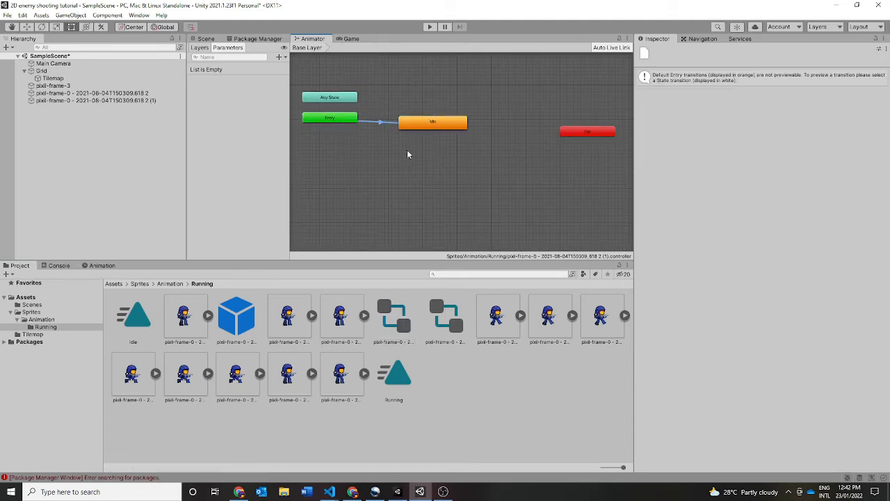
click(418, 121)
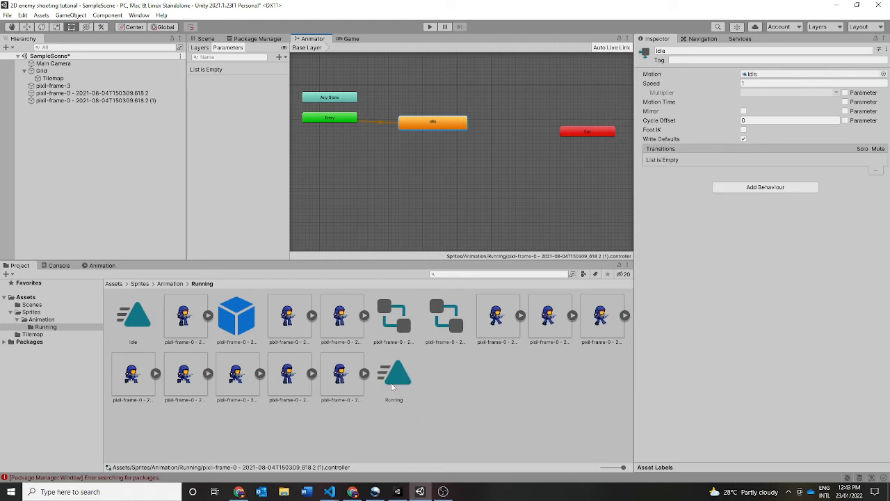
drag(394, 382, 498, 152)
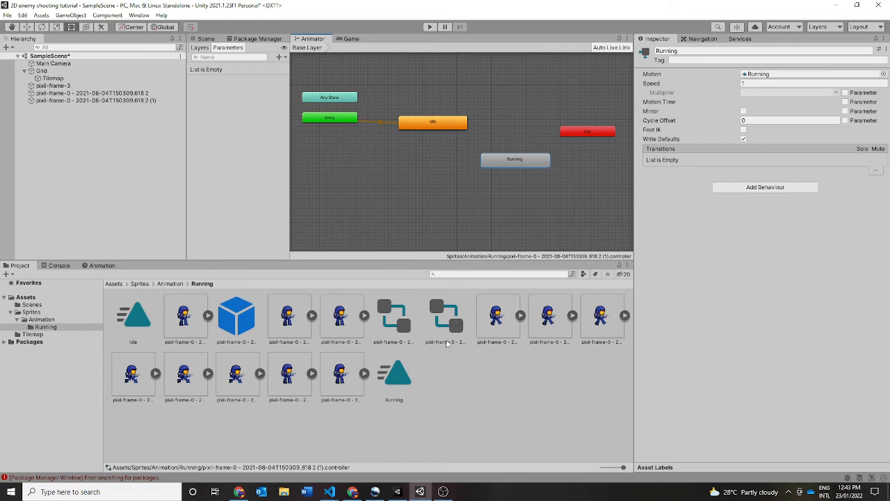
- Create transitions from Idle to Running and from Running back to Idle
click(435, 126)
right_click(434, 124)
click(452, 126)
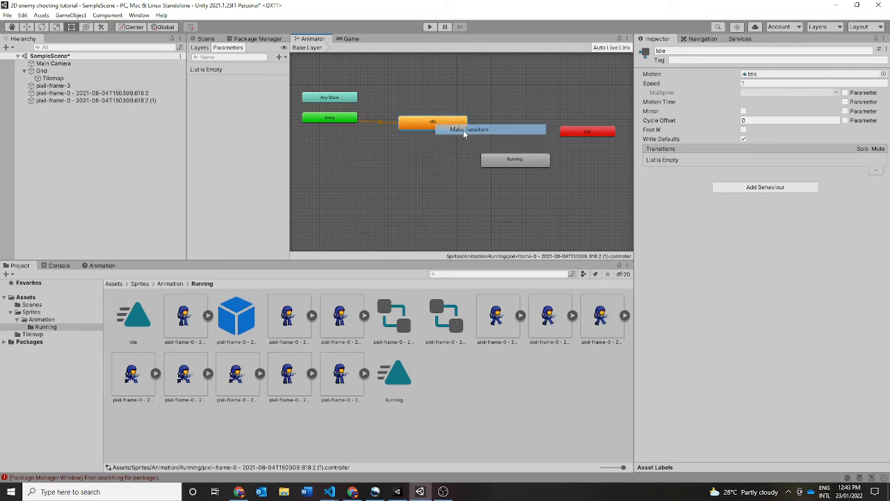
click(495, 162)
drag(513, 163, 534, 165)
right_click(534, 164)
click(556, 168)
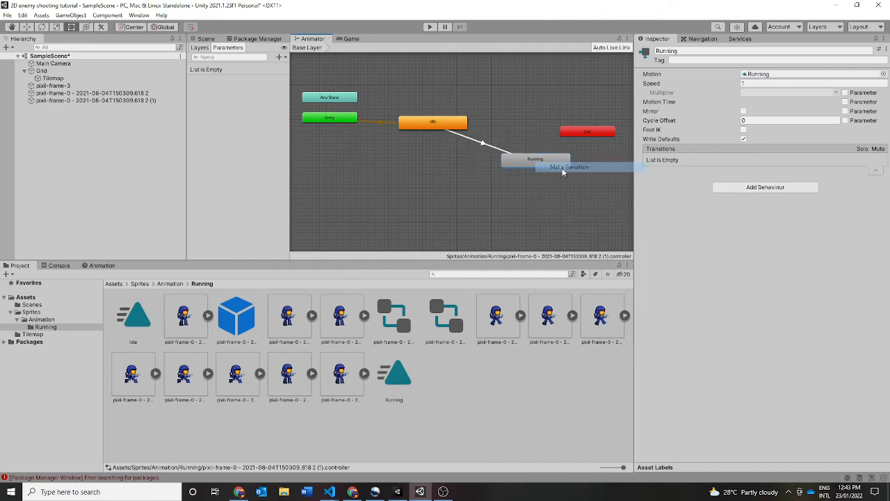
click(456, 124)
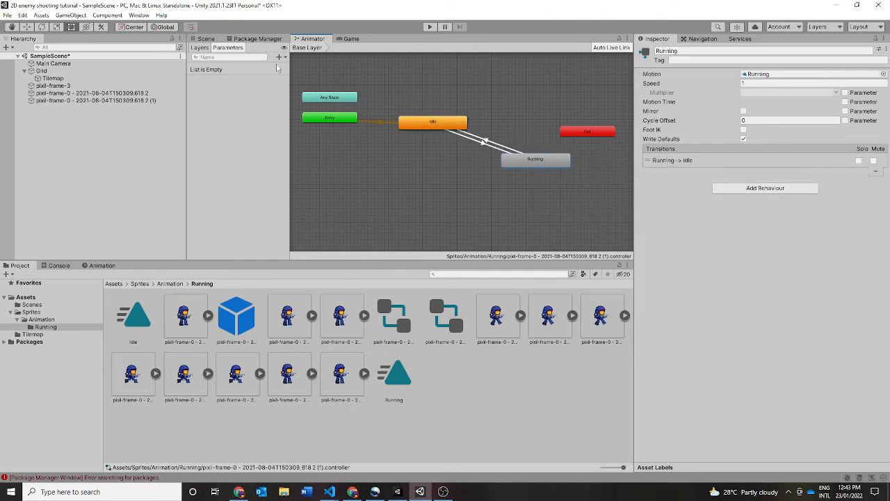
- Add a float parameter named Speed to the animator controller
click(279, 58)
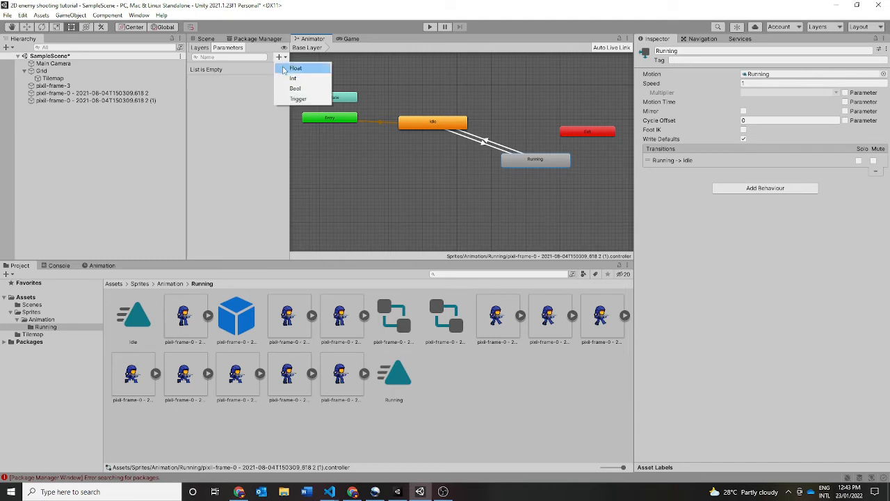
click(295, 68)
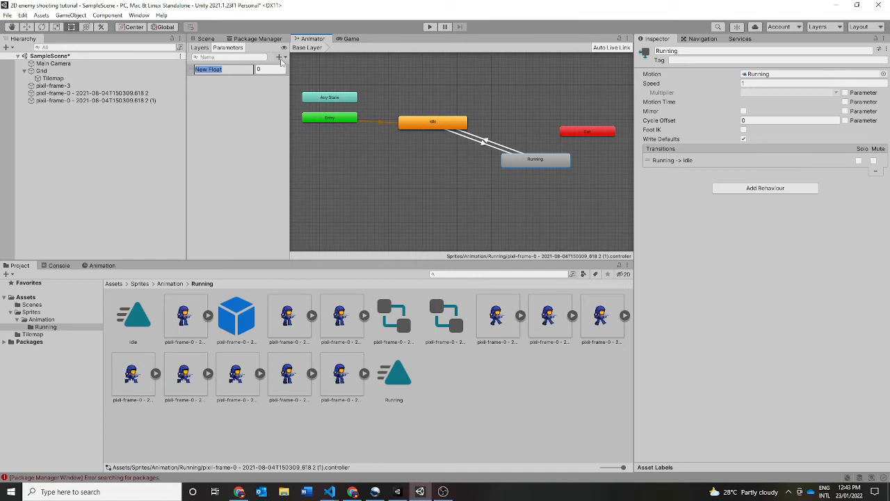
key(BackSpace)
key(Return)
click(279, 56)
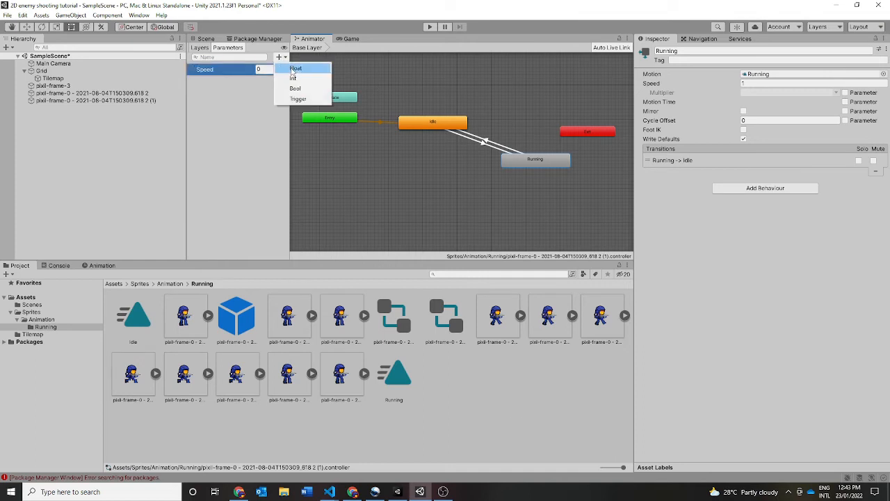
click(295, 78)
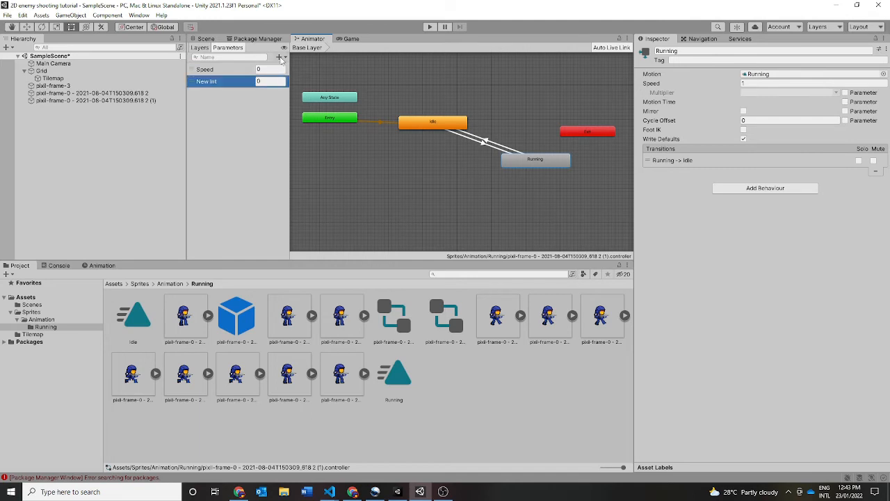
right_click(245, 86)
click(263, 90)
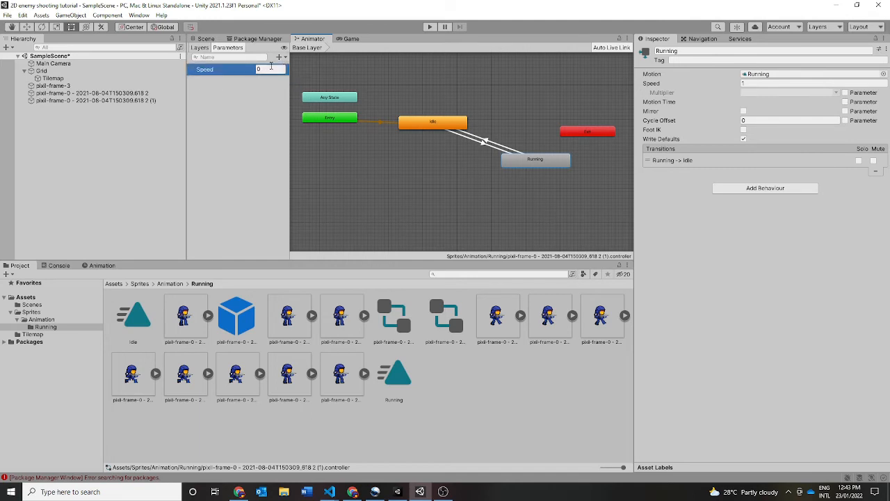
click(279, 57)
click(295, 68)
right_click(252, 82)
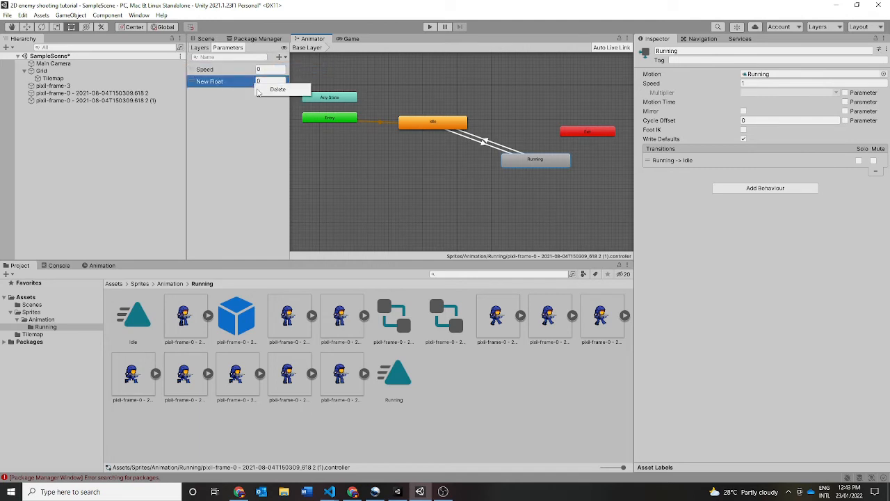
click(268, 87)
click(265, 69)
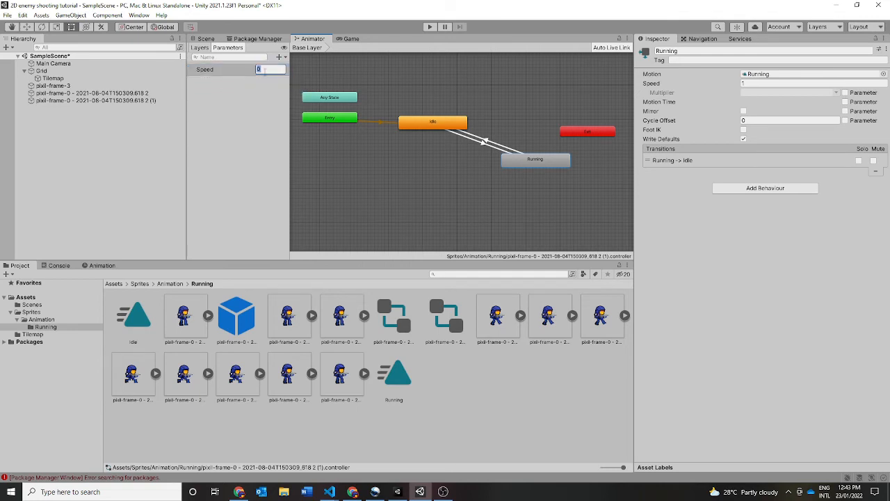
- Turn off Has Exit Time for both the Idle to Running and the Running to Idle transitions
click(491, 92)
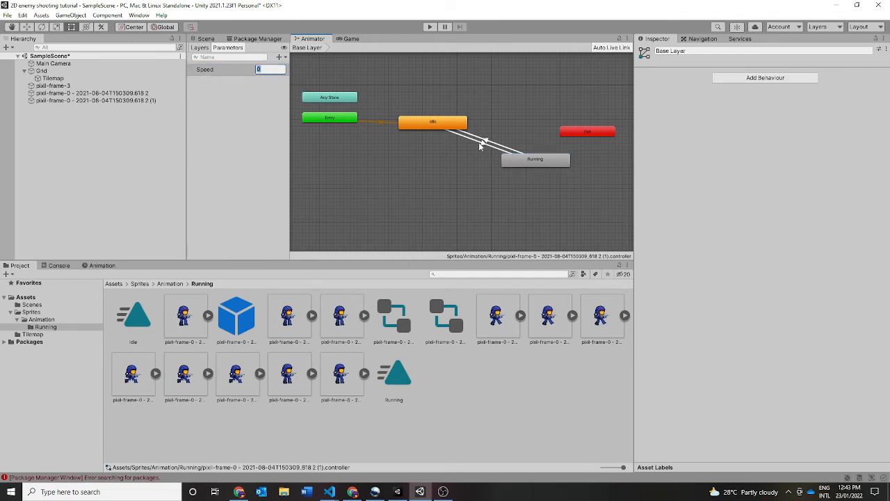
click(480, 142)
click(736, 139)
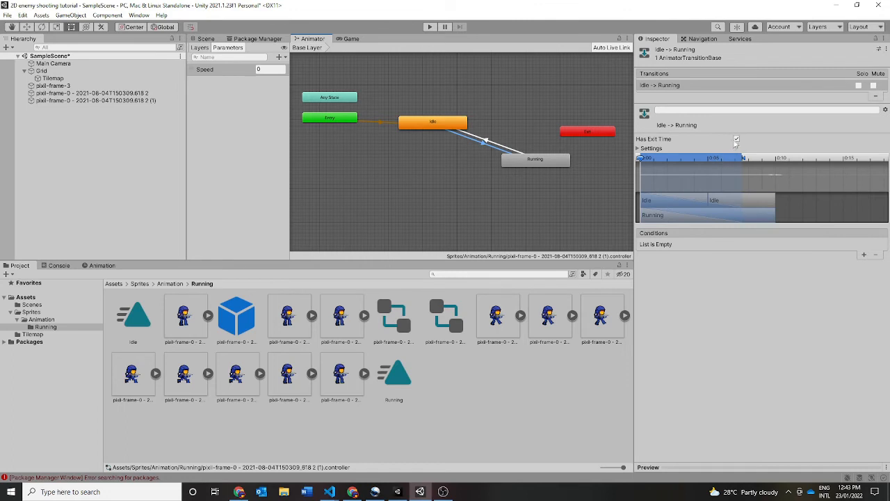
click(496, 151)
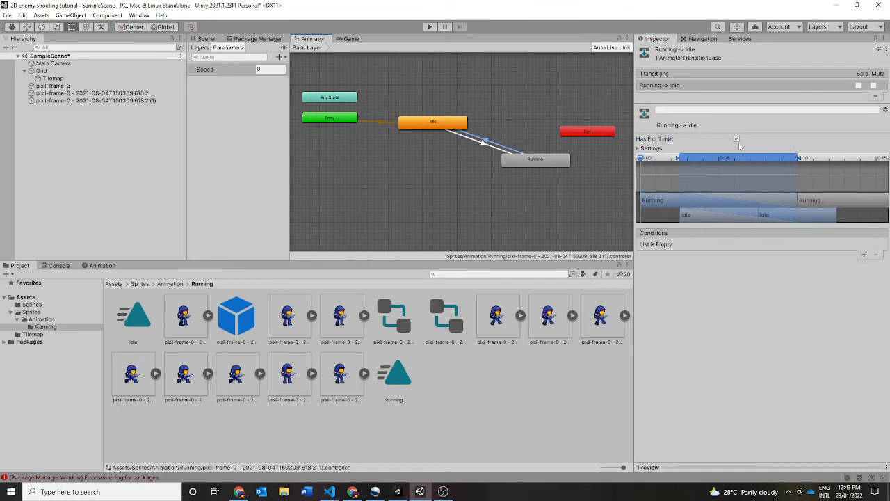
- Add a Speed Greater condition to the Idle to Running transition and edit its threshold value
click(495, 148)
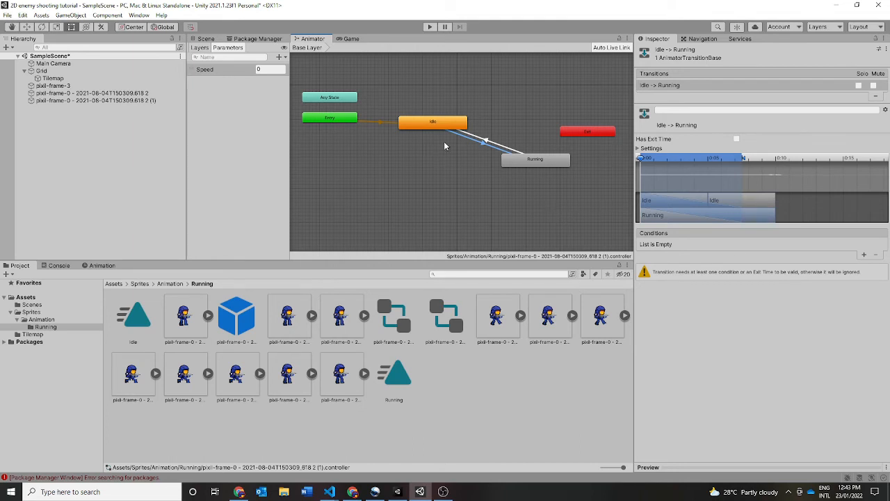
click(863, 255)
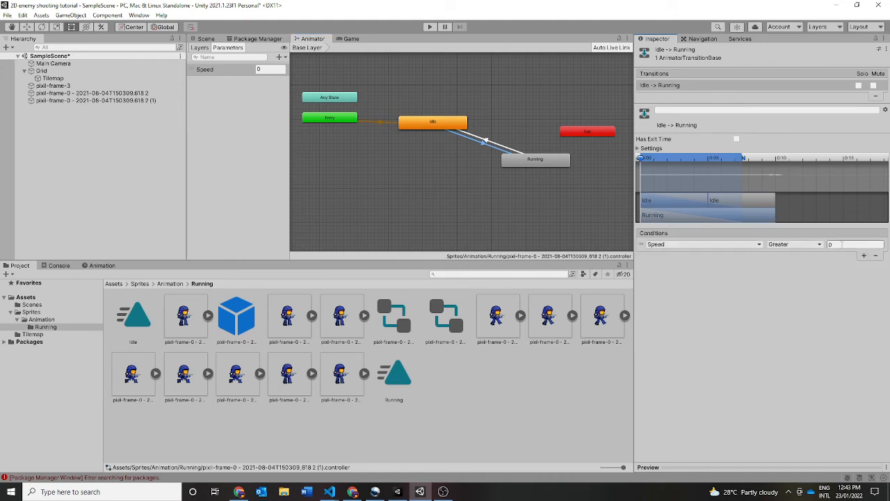
click(515, 154)
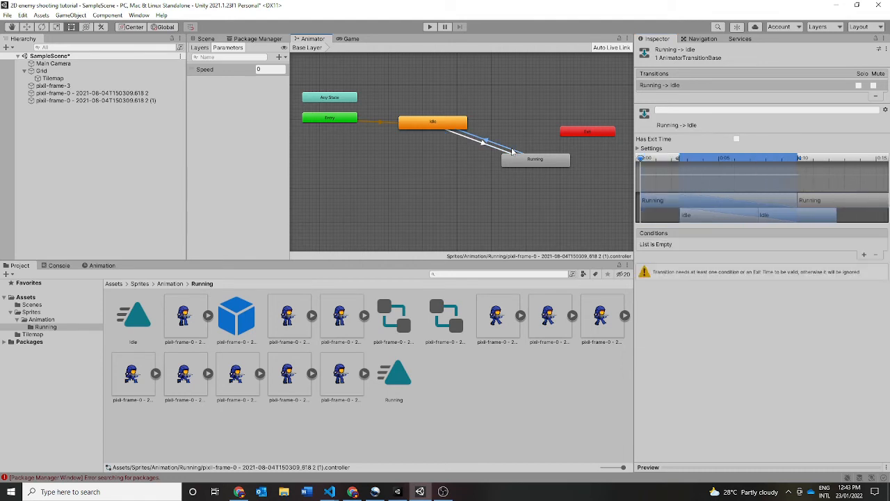
click(485, 145)
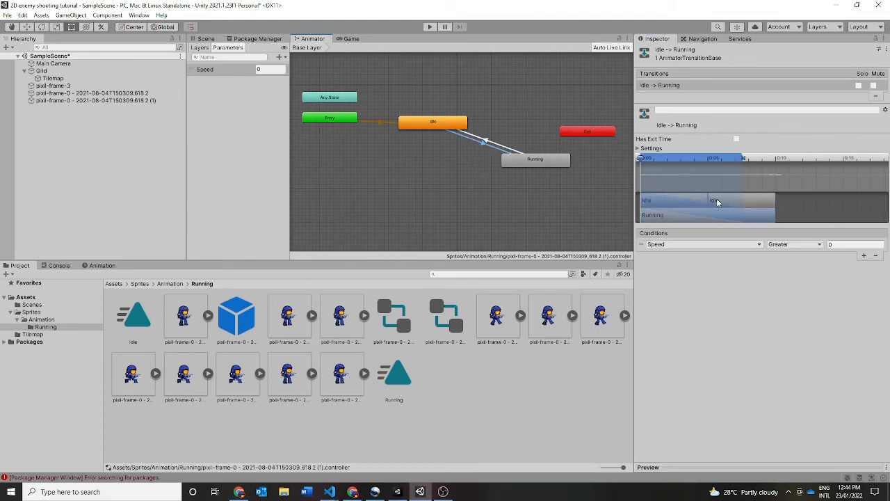
click(845, 245)
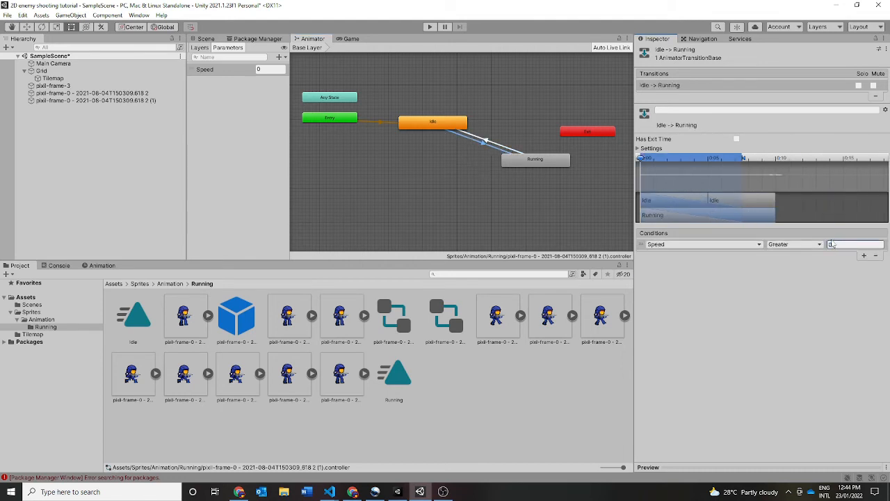
- Add a condition to the Running to Idle transition requiring Speed to be Less than 0.1
click(509, 145)
click(520, 154)
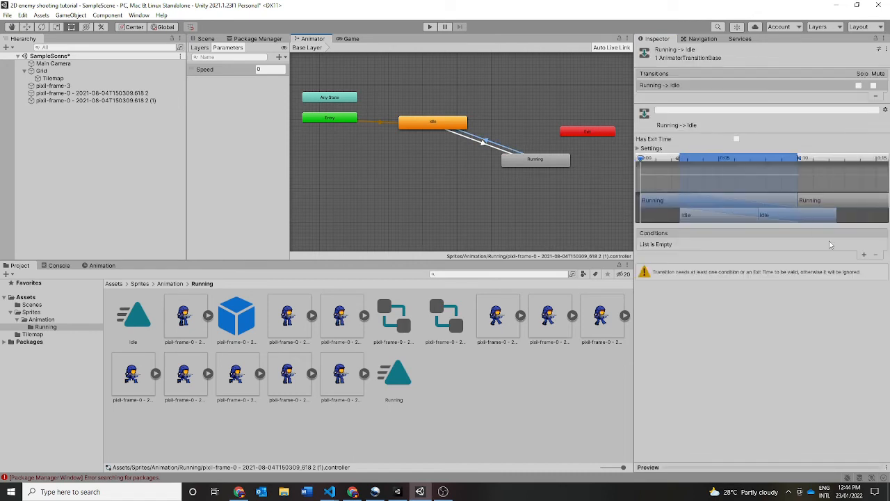
click(862, 255)
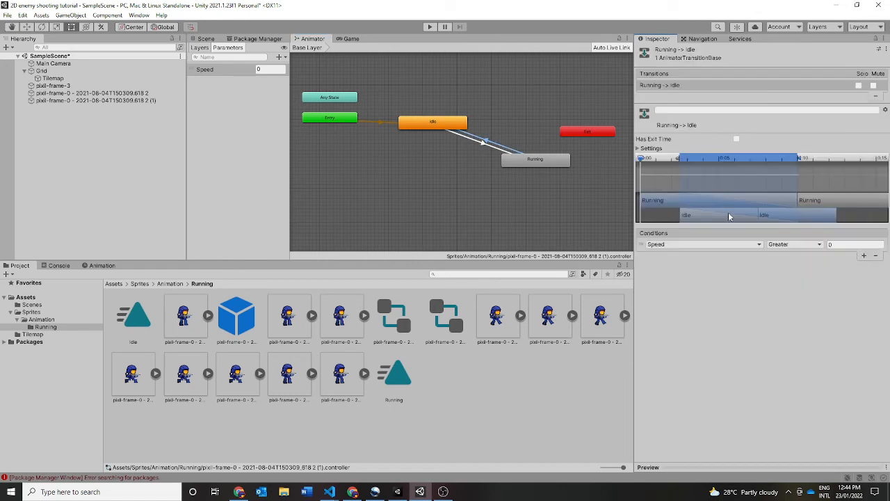
click(789, 247)
click(782, 267)
click(836, 244)
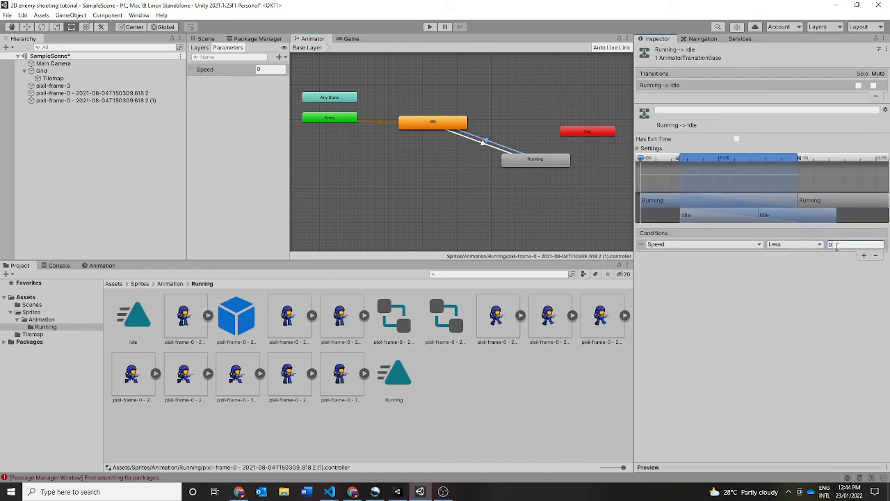
key(Return)
- Assign the animator controller ending in (1) to the Animator component of pixil-frame-3
click(206, 39)
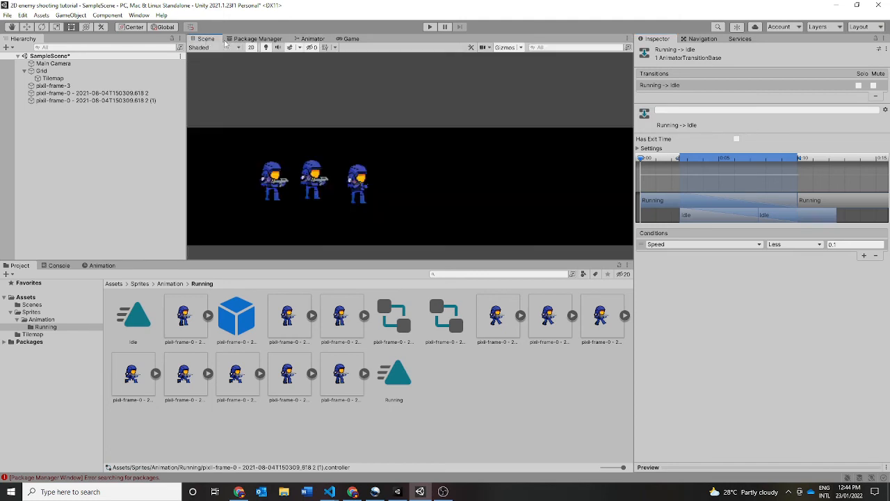
click(332, 140)
double_click(391, 320)
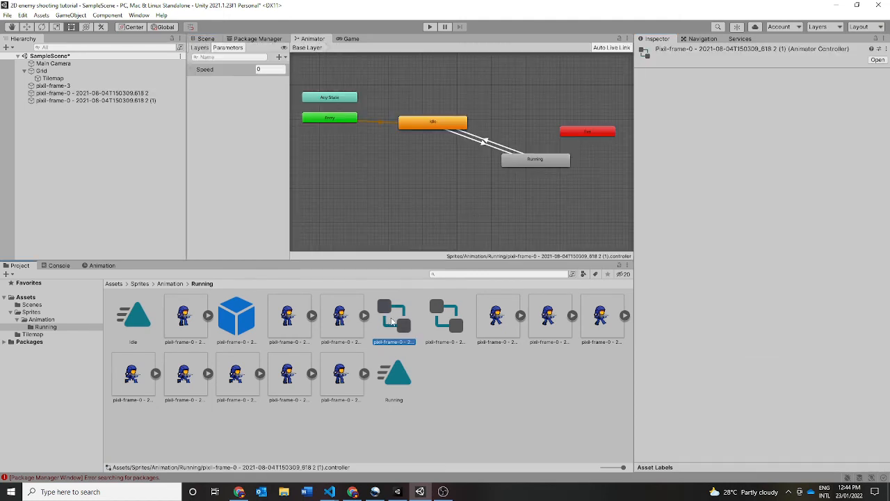
right_click(391, 321)
click(432, 362)
click(106, 85)
scroll(700, 242, down, 6)
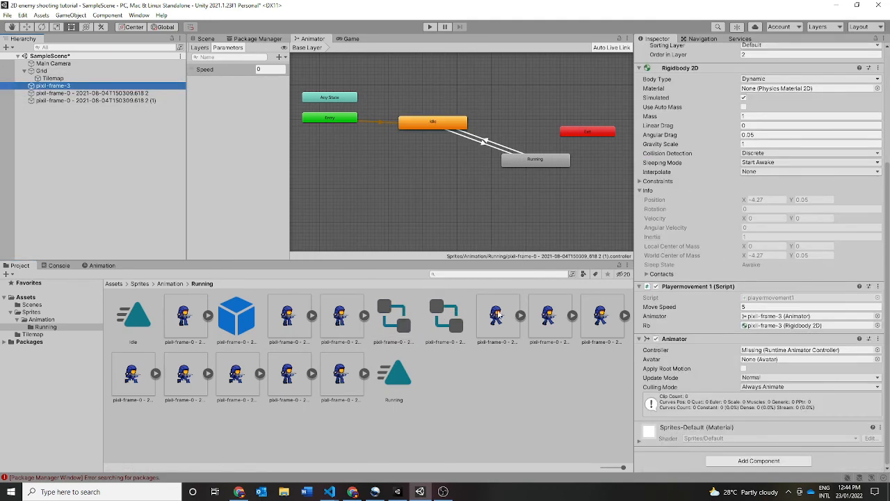
drag(391, 332, 769, 354)
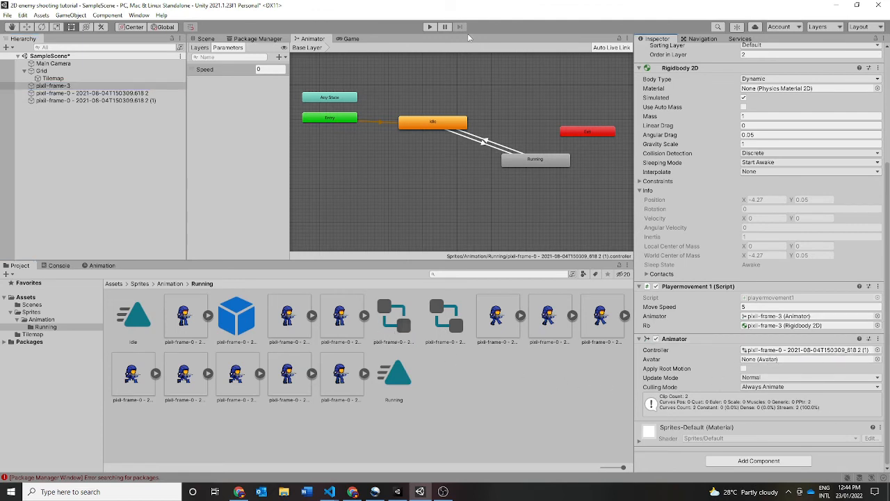
- Delete the two extra pixil-frame-0 soldier sprites from the scene, keeping pixil-frame-3
click(206, 41)
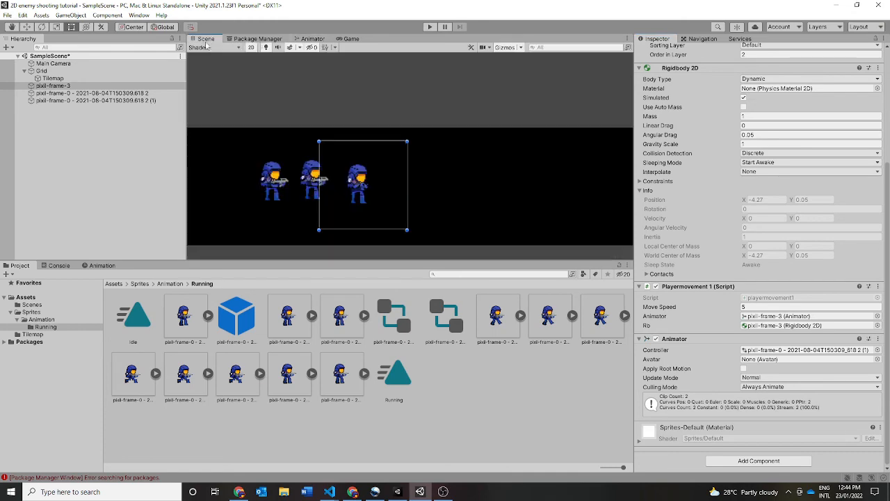
click(118, 94)
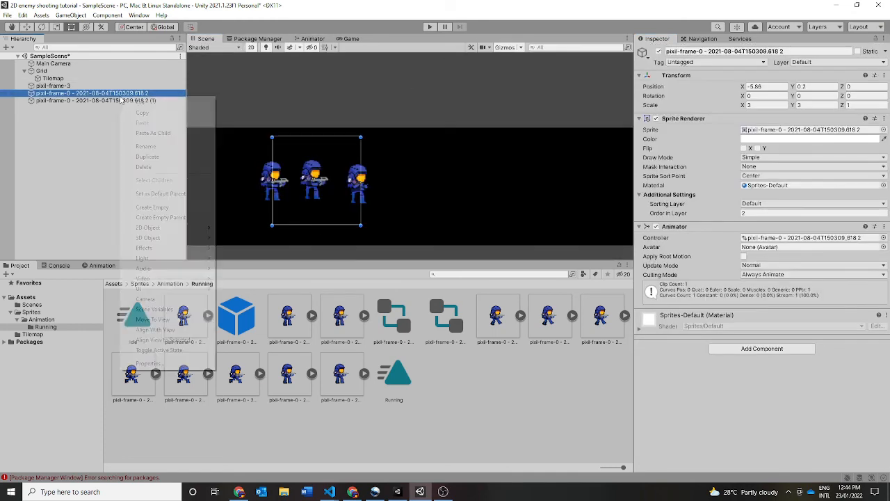
right_click(120, 95)
click(156, 167)
click(116, 93)
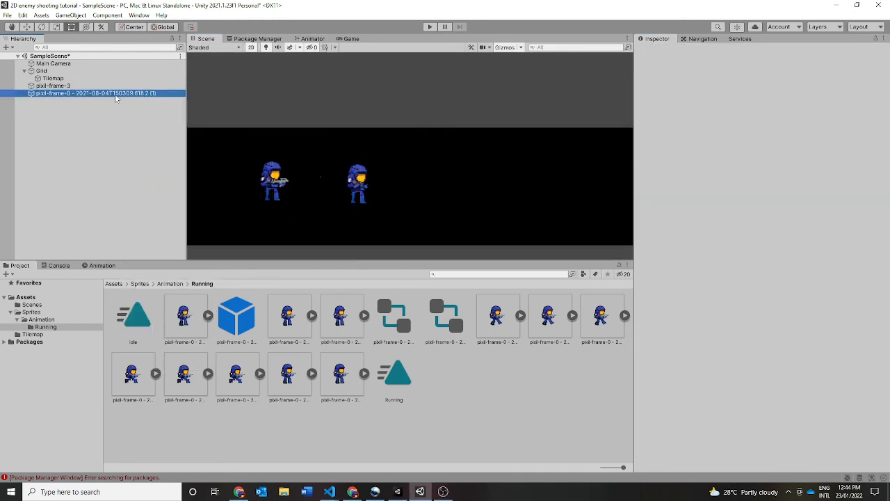
right_click(116, 93)
click(139, 165)
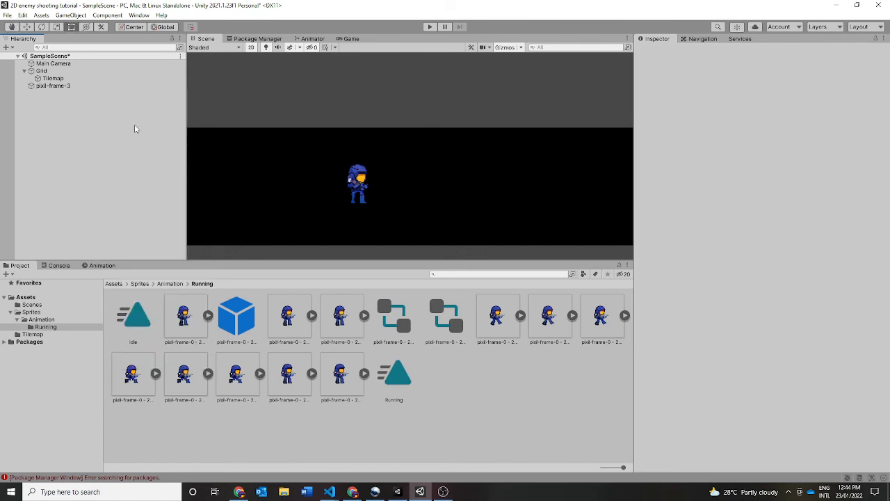
- Run the game and move the soldier right and left to test its Idle and Running animations
click(129, 84)
click(429, 26)
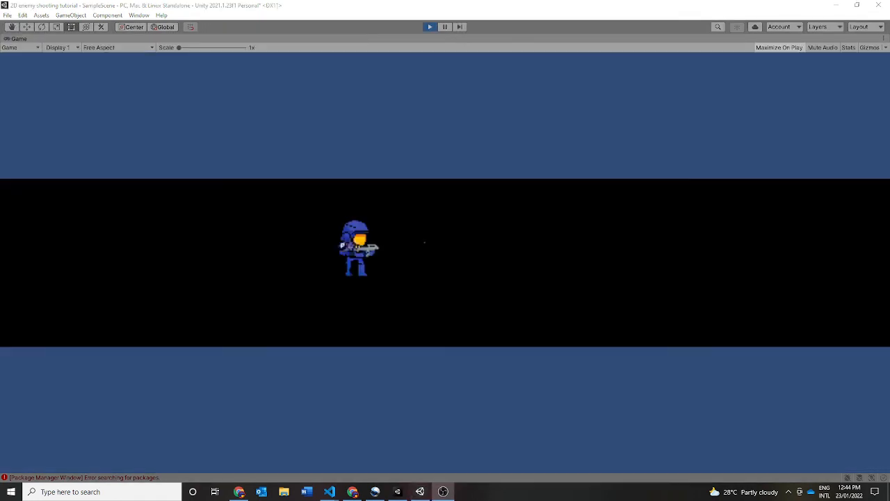
click(591, 230)
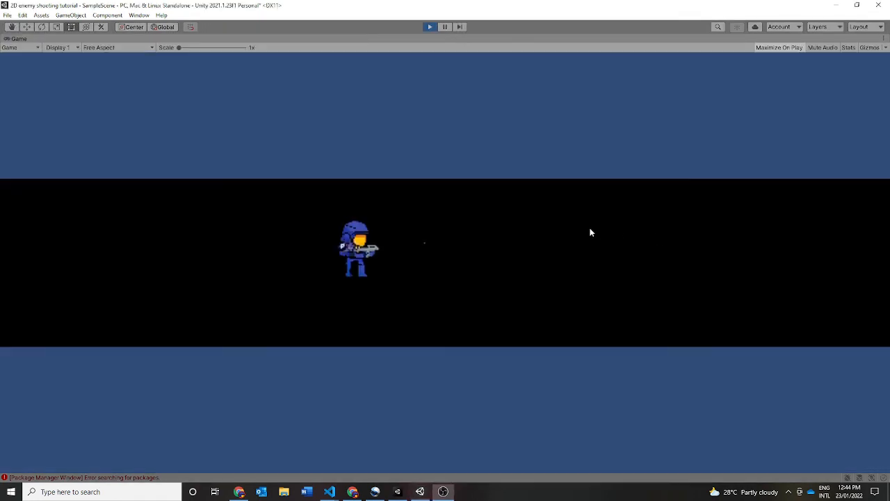
key(d)
key(a)
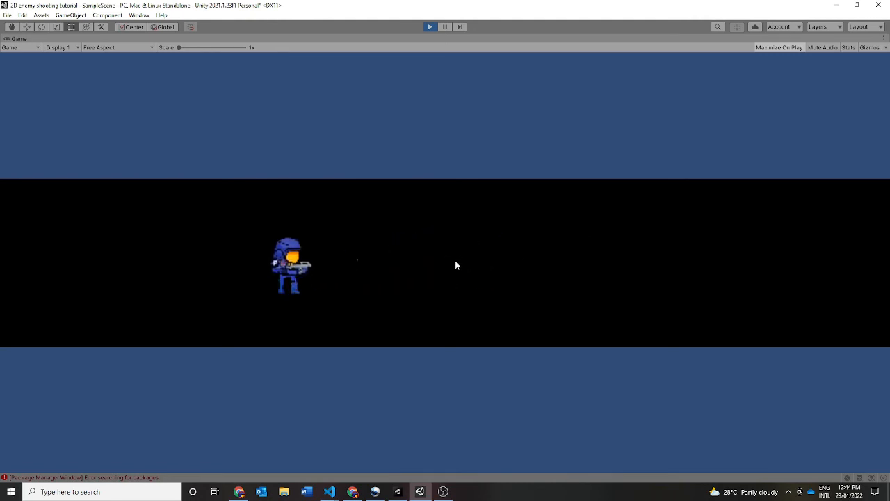
- Move the soldier horizontally, vertically and diagonally in the running game, pausing between moves, to check the switching between Idle and Running animations
key(d)
key(space)
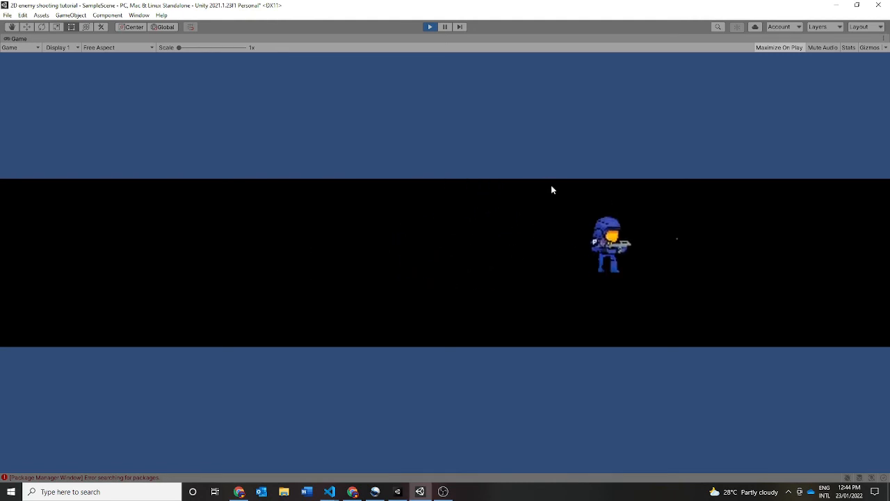
key(a)
key(a)
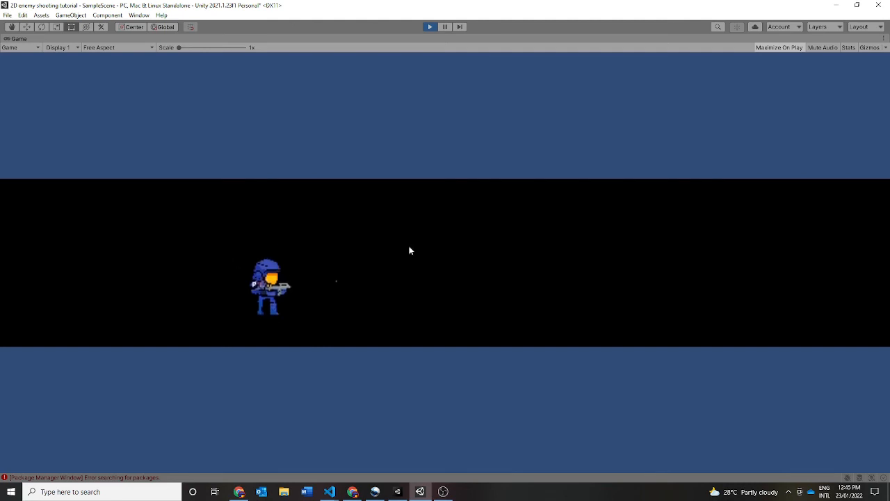
key(d)
key(w)
key(a)
key(a)
key(s)
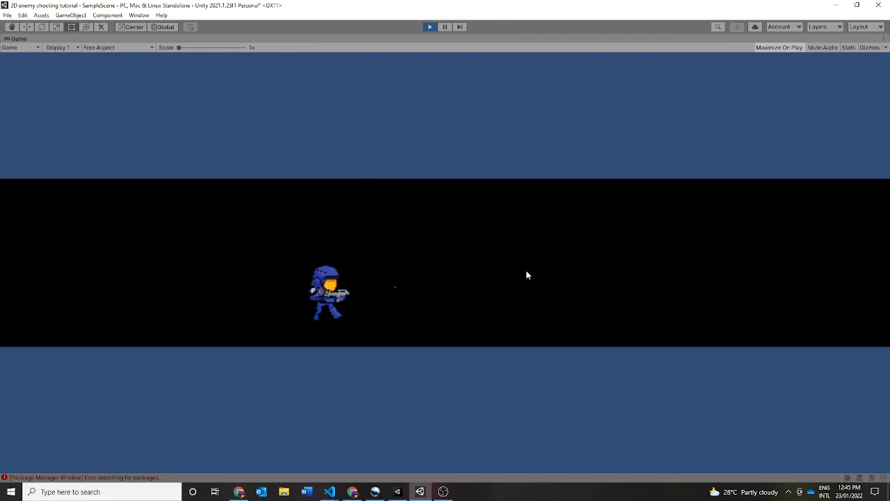
key(a)
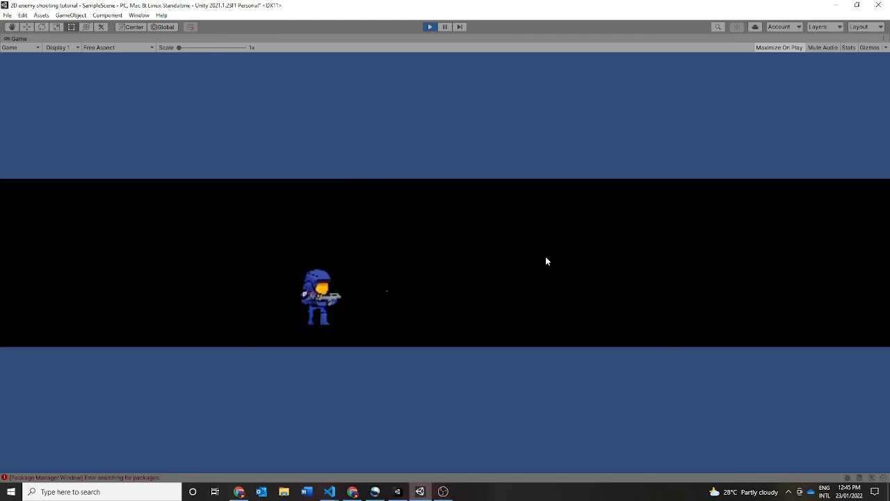
key(d)
key(w)
key(d)
key(w)
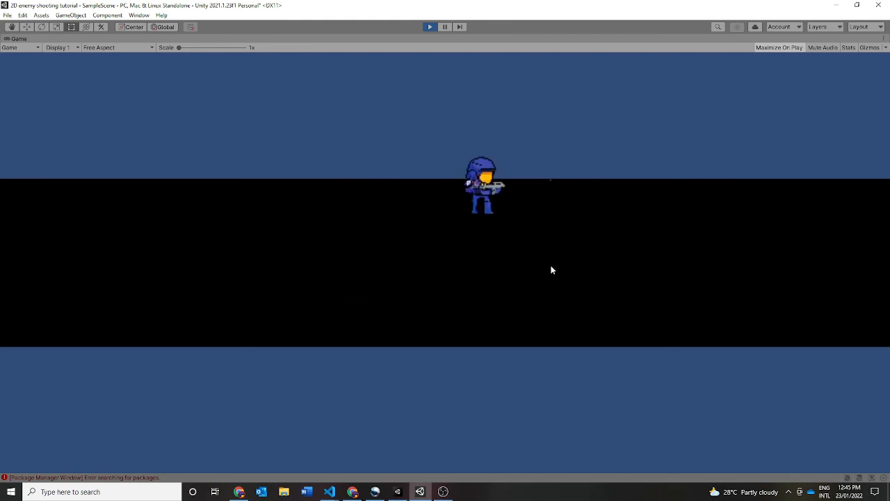
key(a)
key(s)
key(d)
key(s)
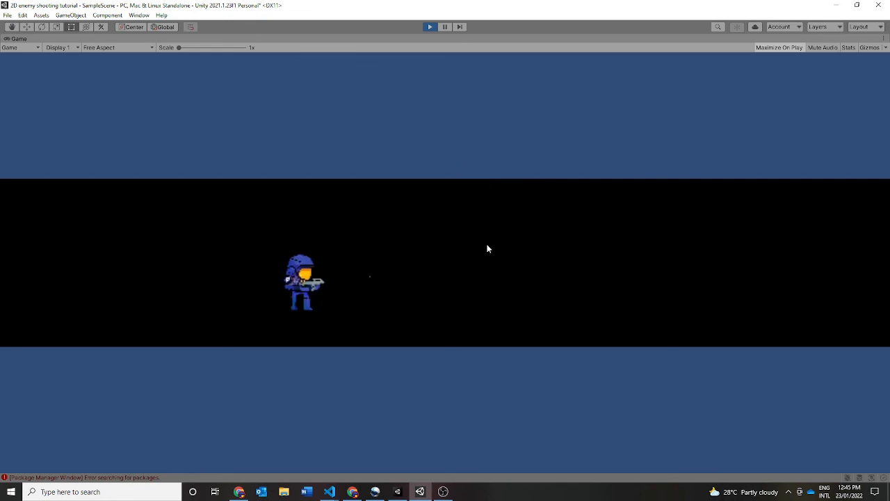
key(d)
key(w)
key(a)
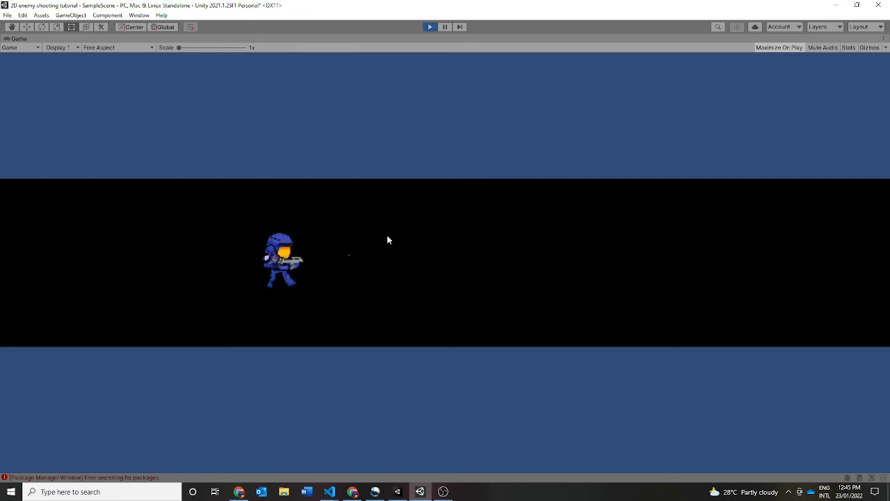
key(d)
key(s)
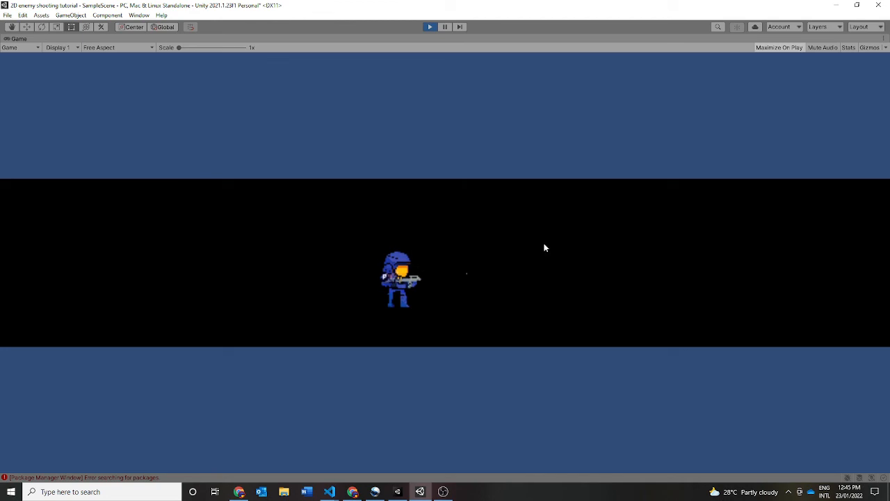
key(s)
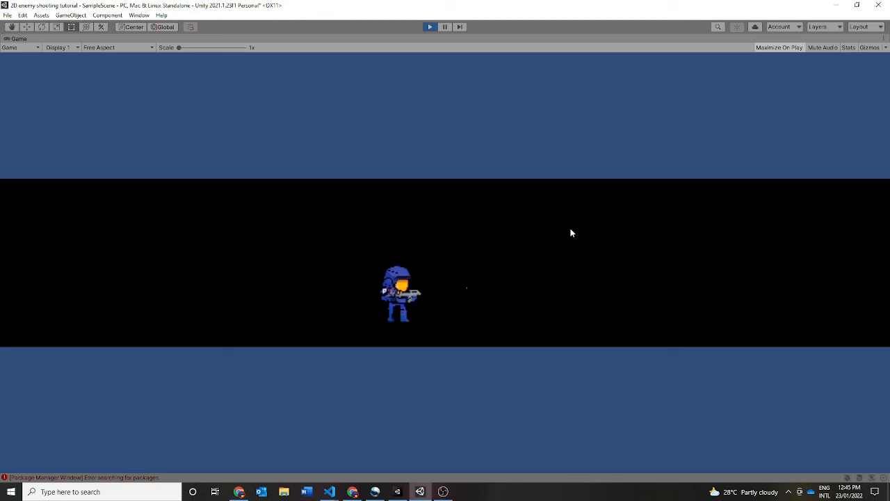
key(s)
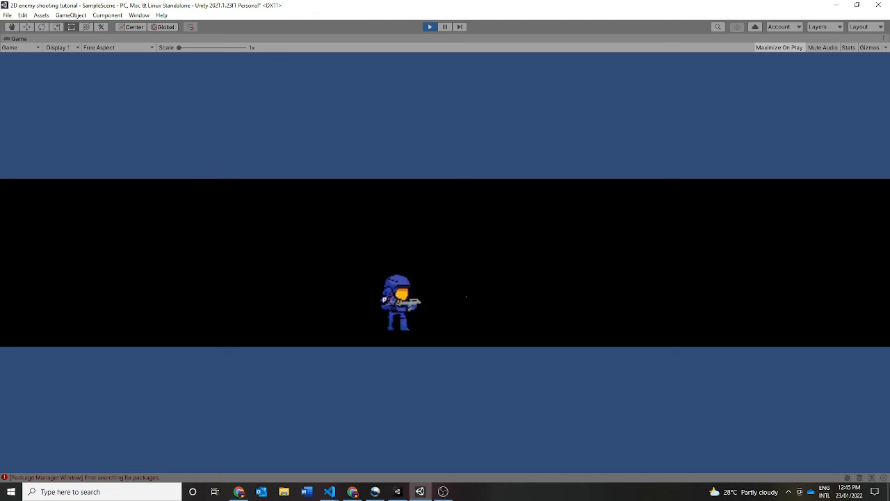
key(w)
key(a)
key(a)
key(s)
key(d)
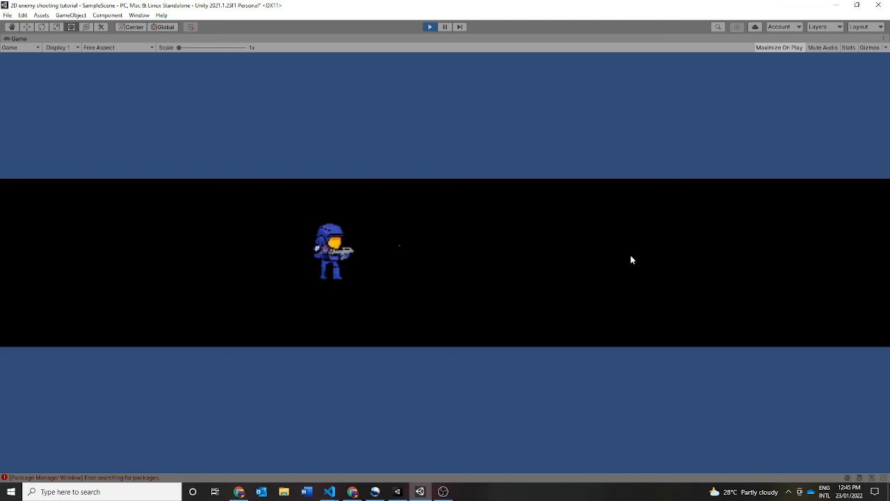
key(d)
key(s)
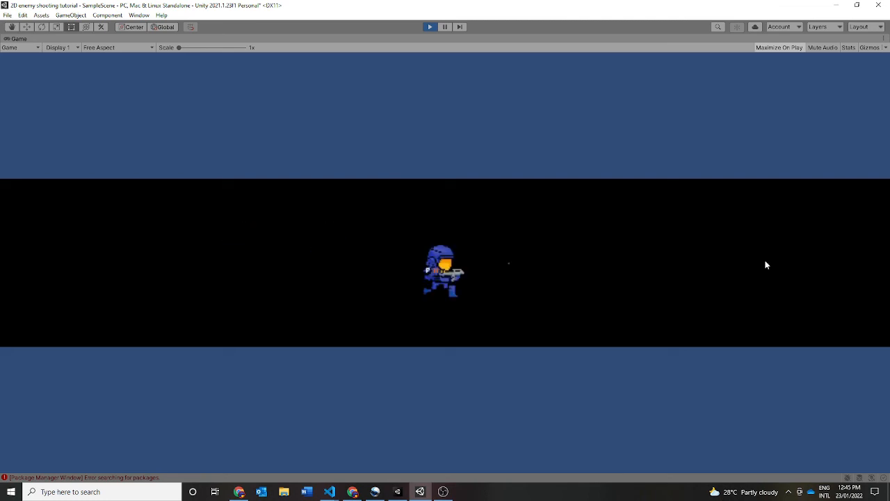
key(s)
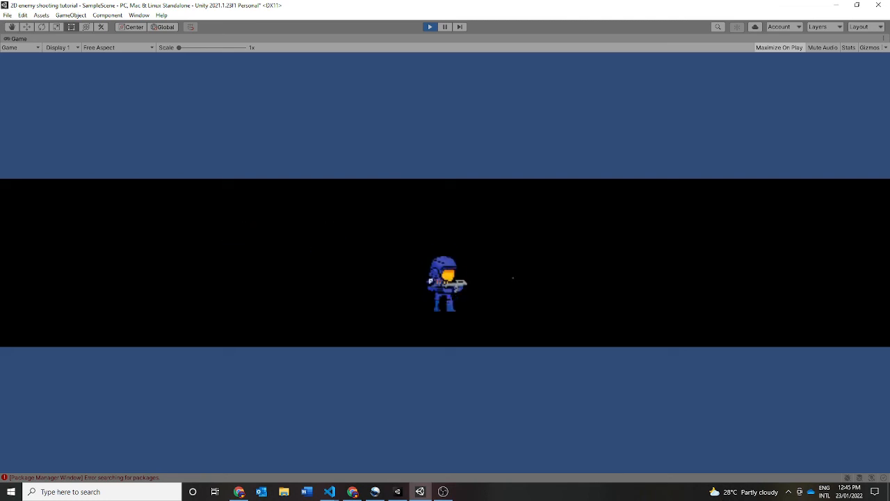